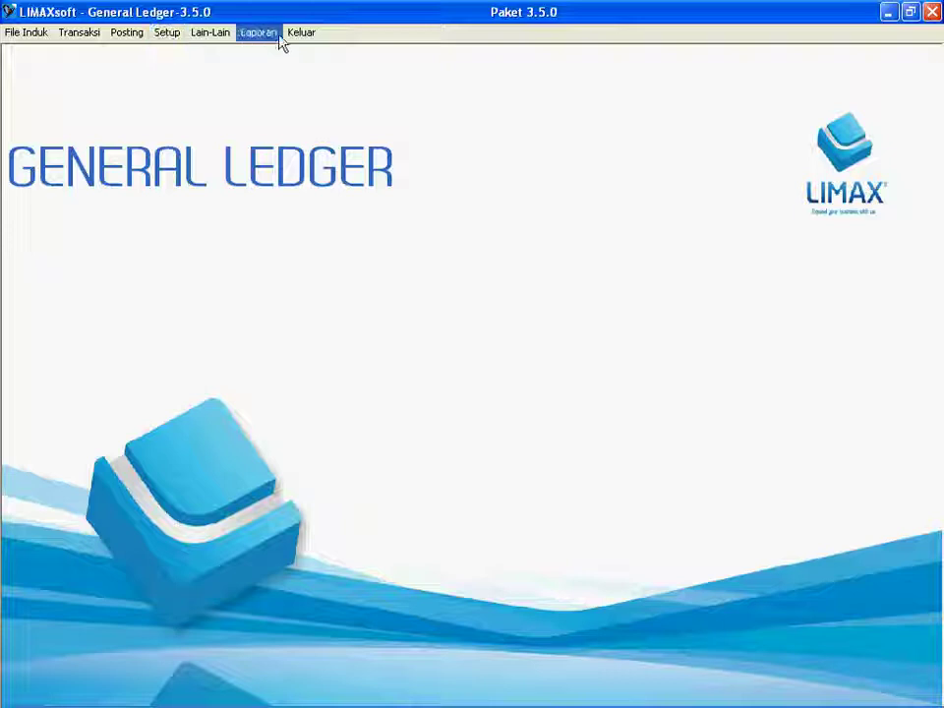
pyautogui.click(25, 35)
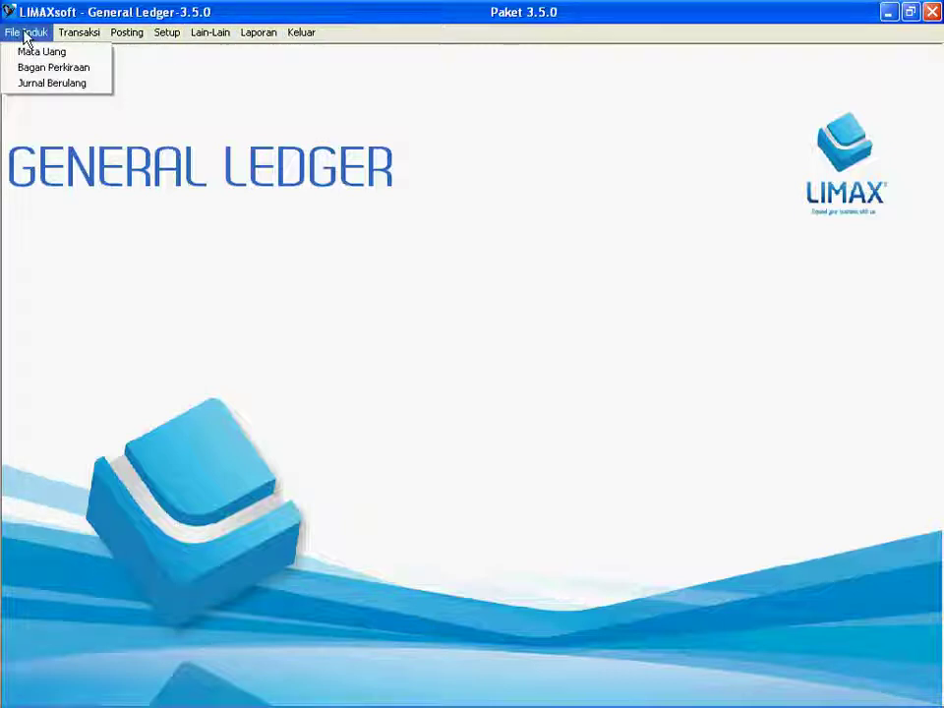
pyautogui.moveTo(69, 37)
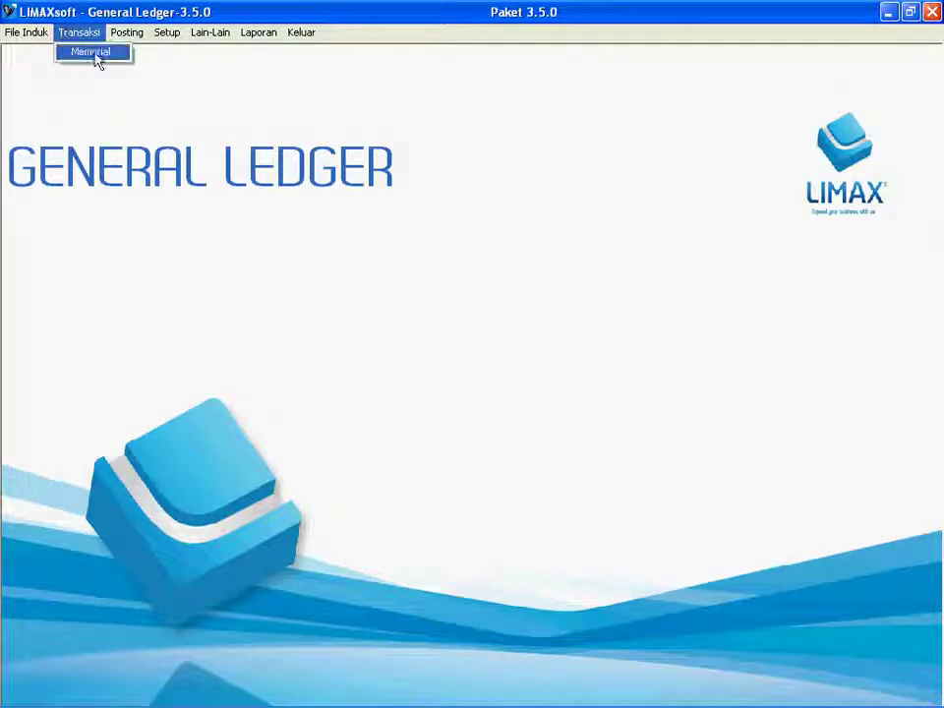
pyautogui.moveTo(112, 34)
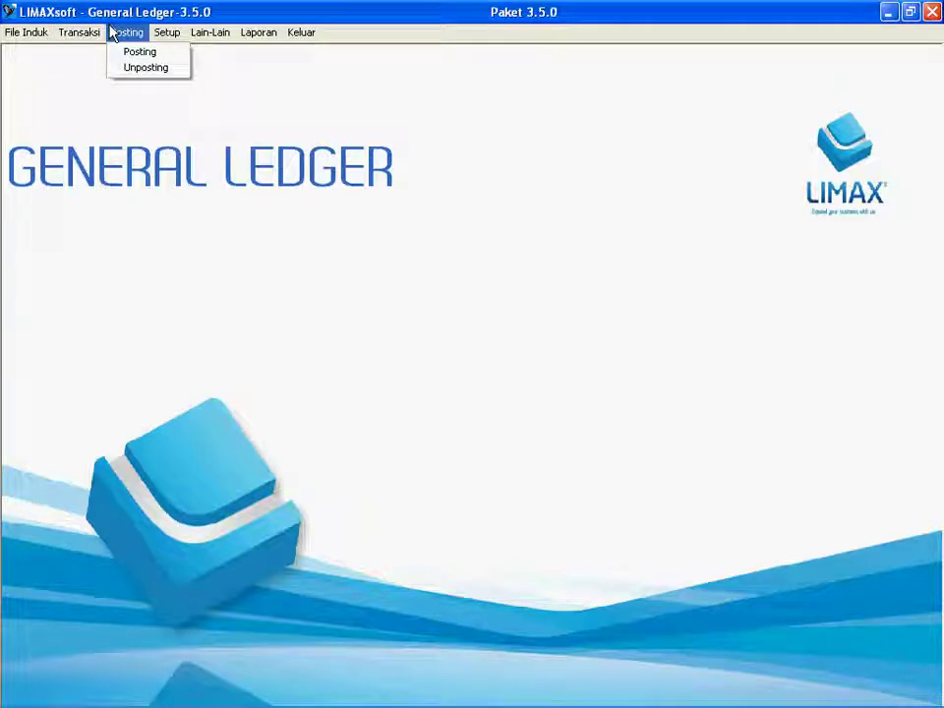
pyautogui.moveTo(164, 34)
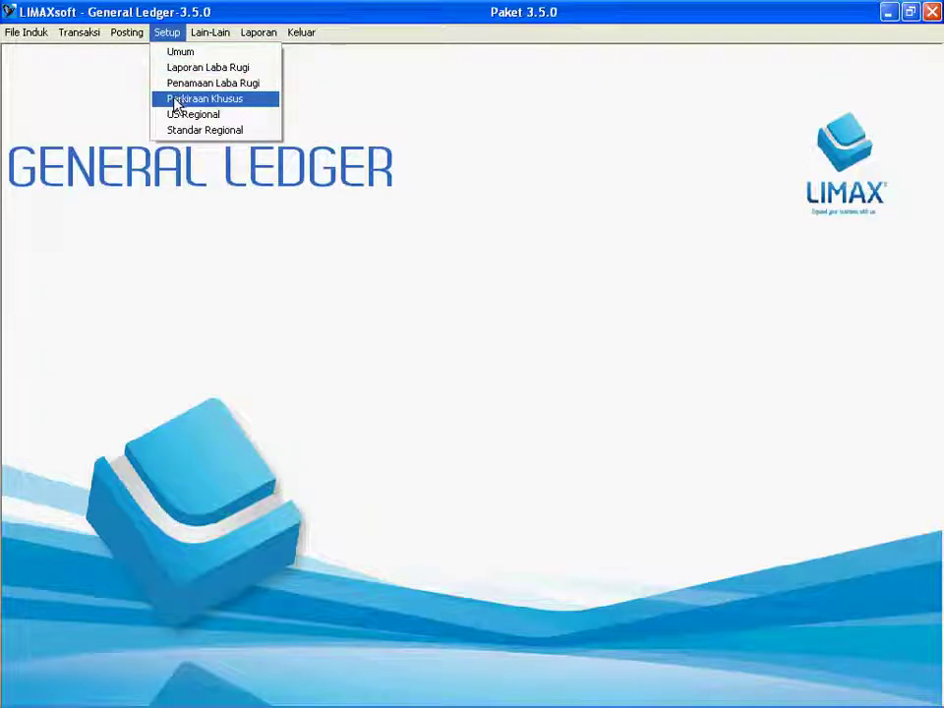
pyautogui.moveTo(208, 31)
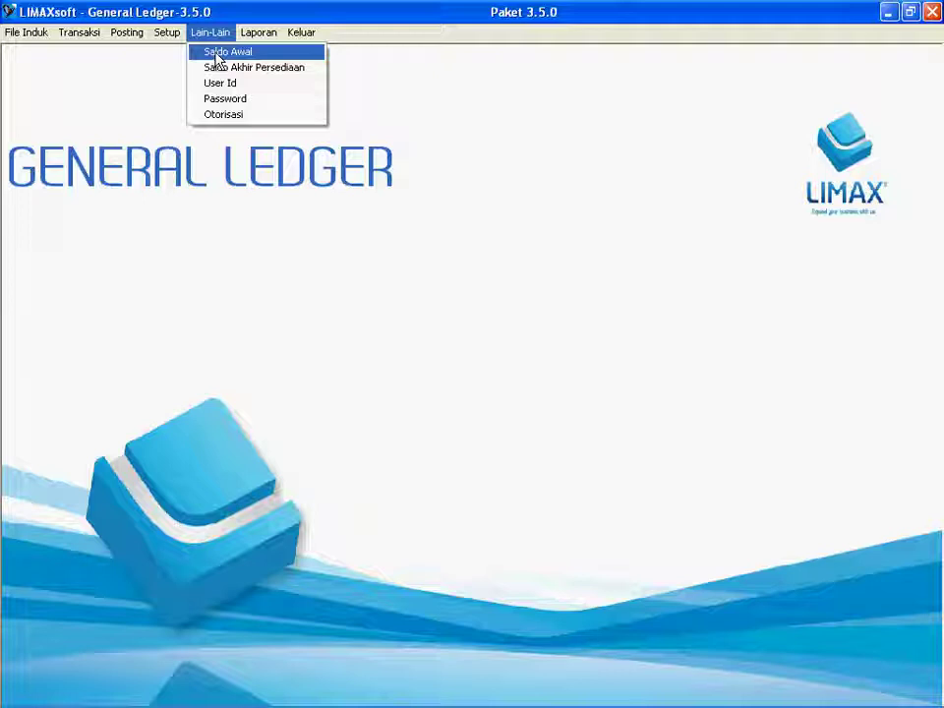
pyautogui.moveTo(268, 32)
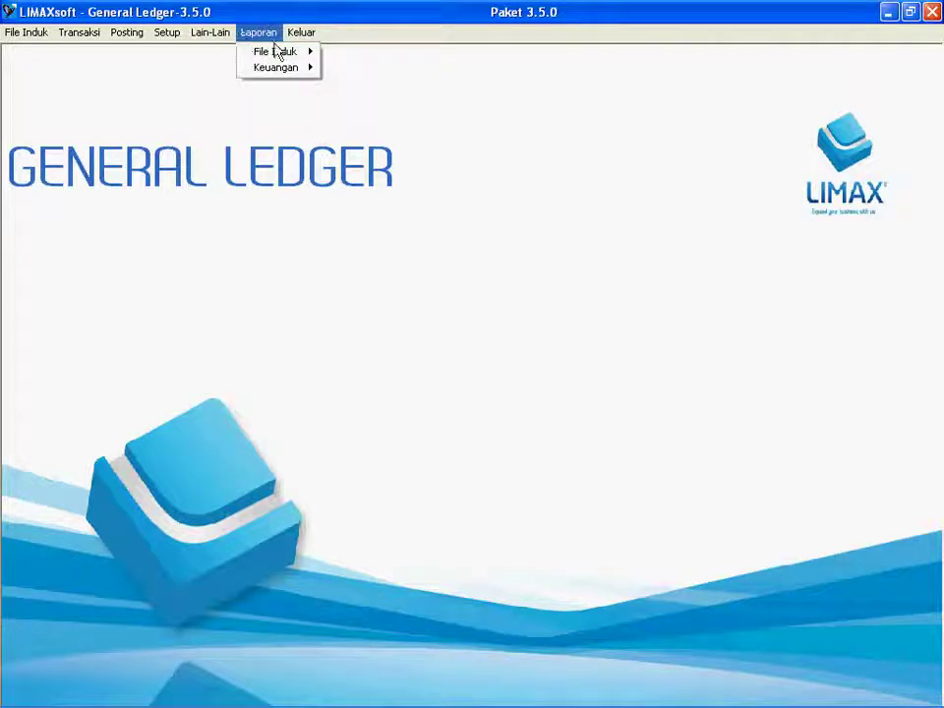
pyautogui.moveTo(280, 59)
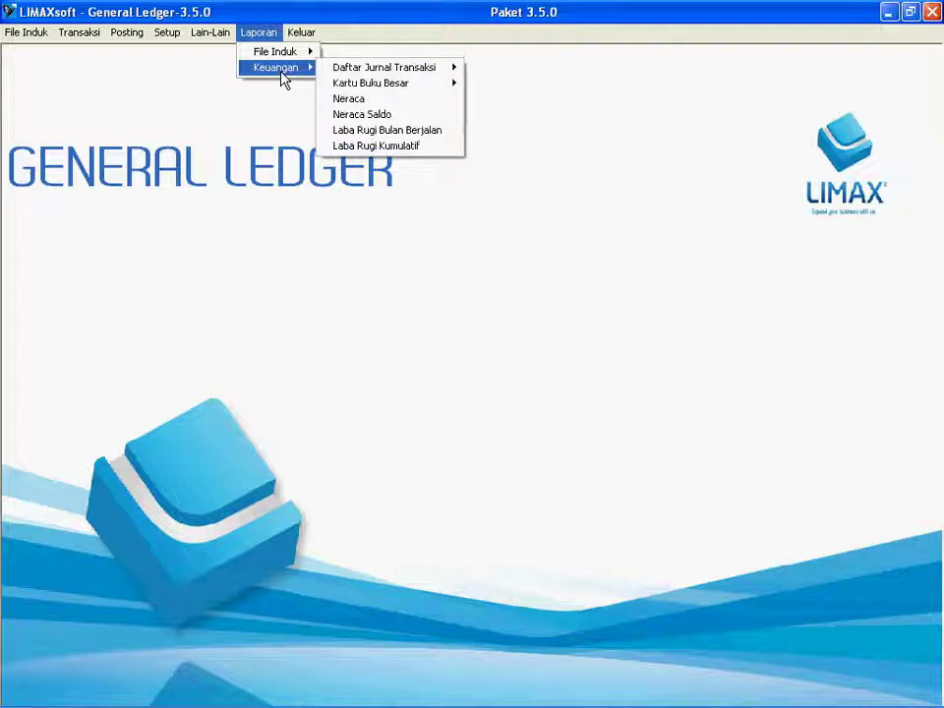
pyautogui.moveTo(388, 69)
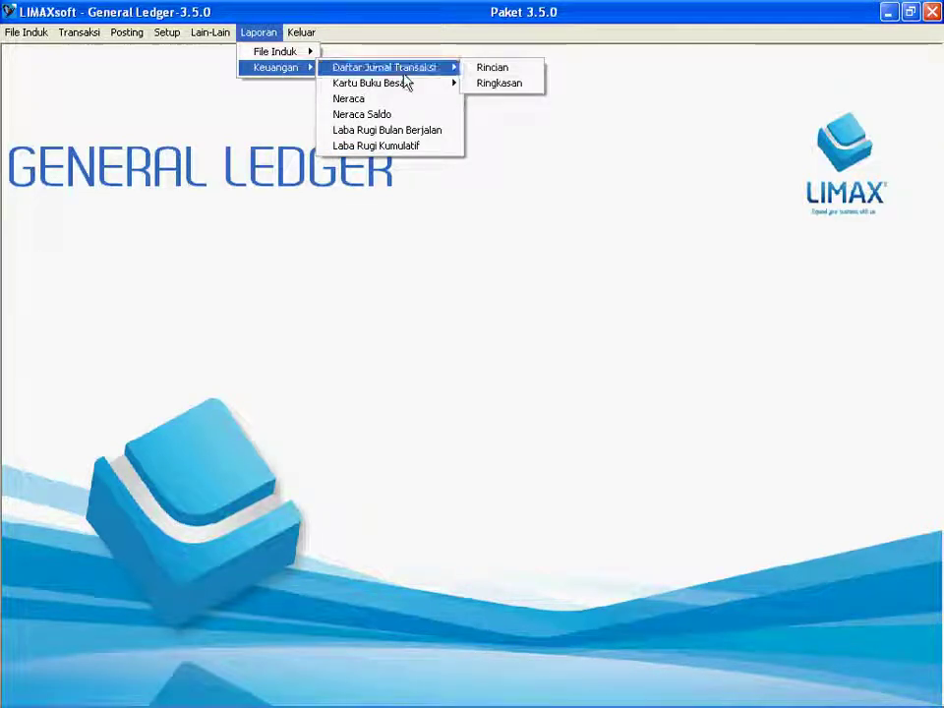
pyautogui.moveTo(406, 89)
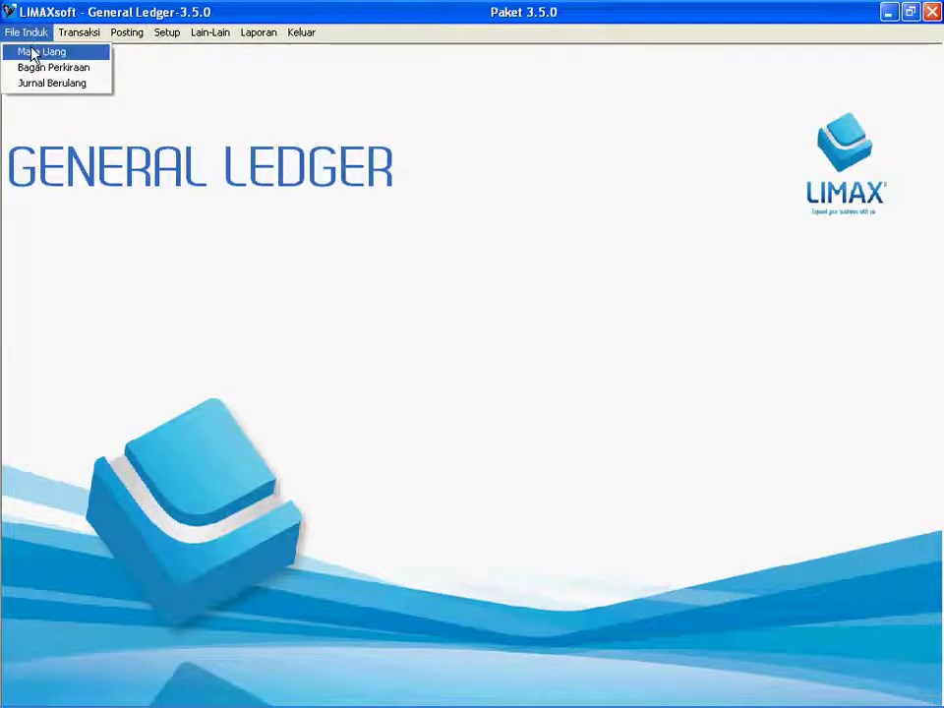
# Step: Open the Mata Uang currency master file, review the US dollar rates and the currency list, and close it
pyautogui.click(34, 53)
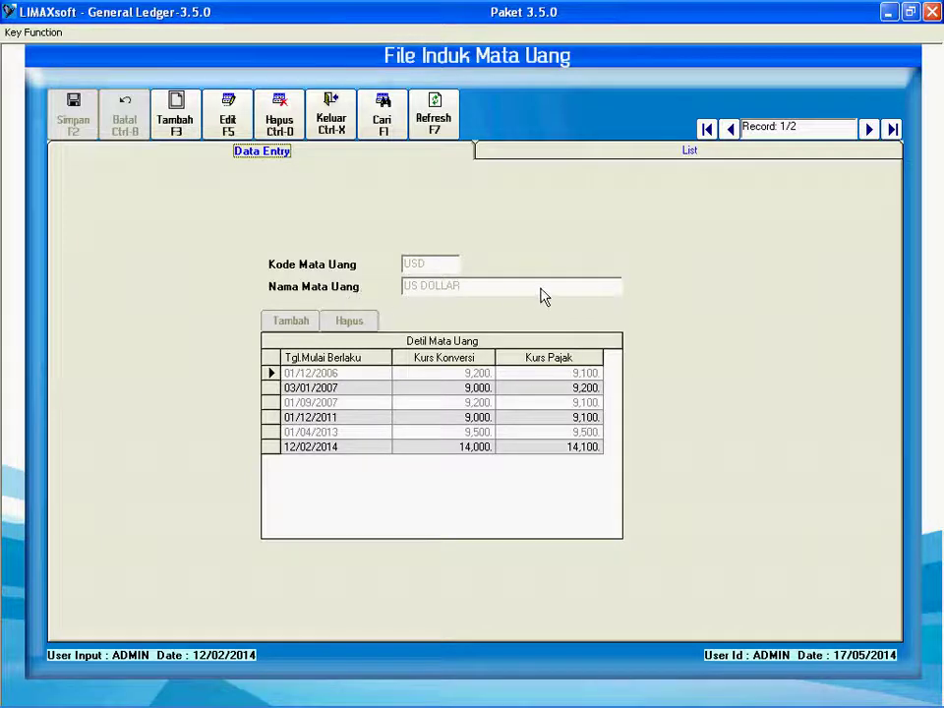
pyautogui.click(434, 391)
pyautogui.click(578, 154)
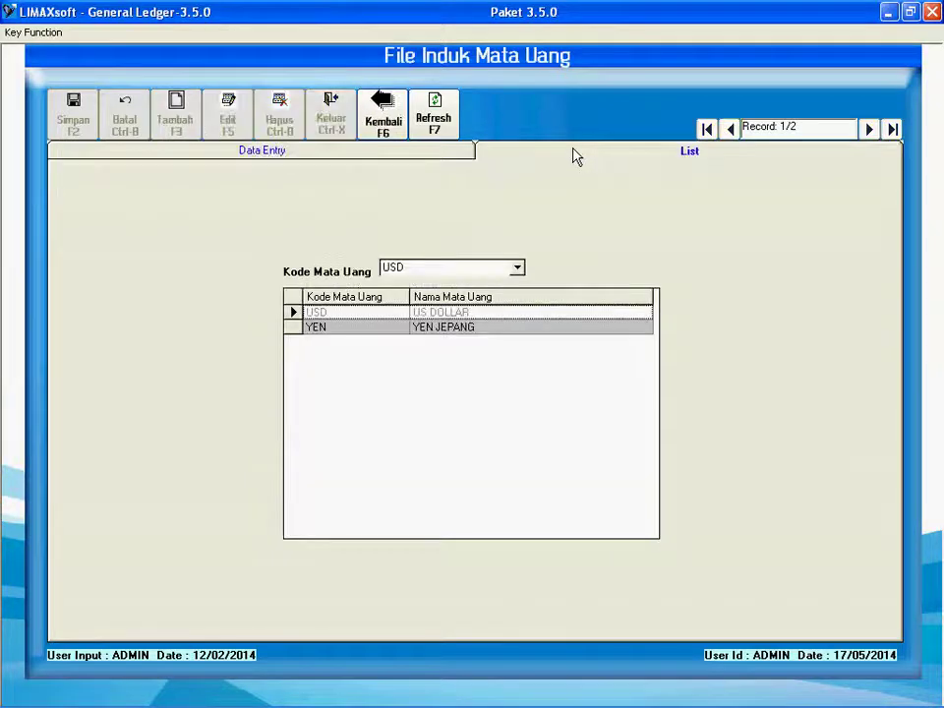
pyautogui.click(384, 116)
pyautogui.click(331, 113)
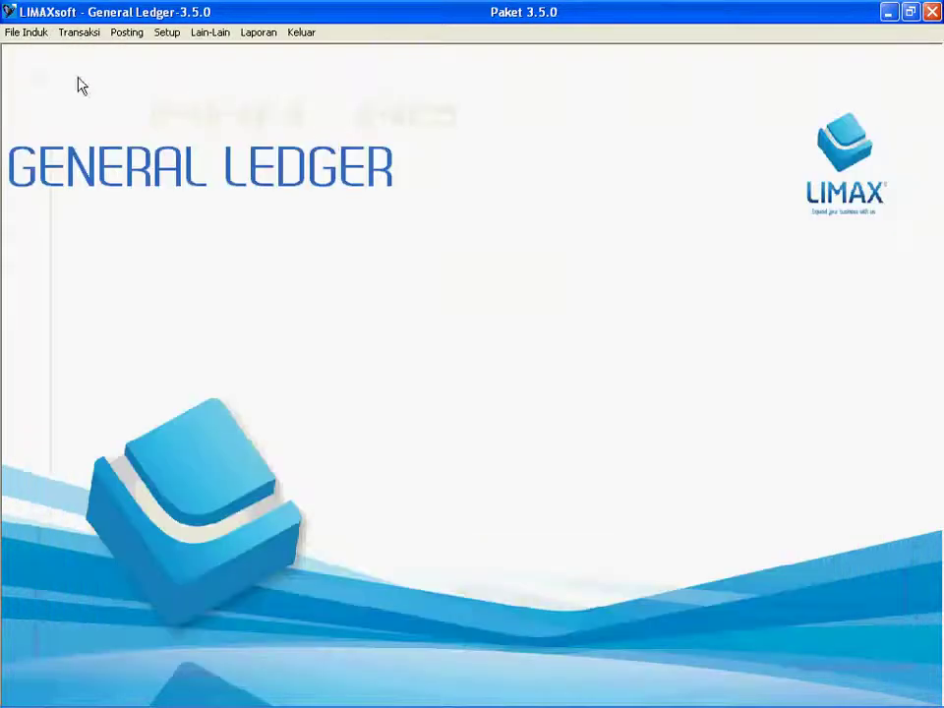
# Step: Open the Bagan Perkiraan chart of accounts, review the fields of its first account record, and close it
pyautogui.click(11, 37)
pyautogui.click(12, 67)
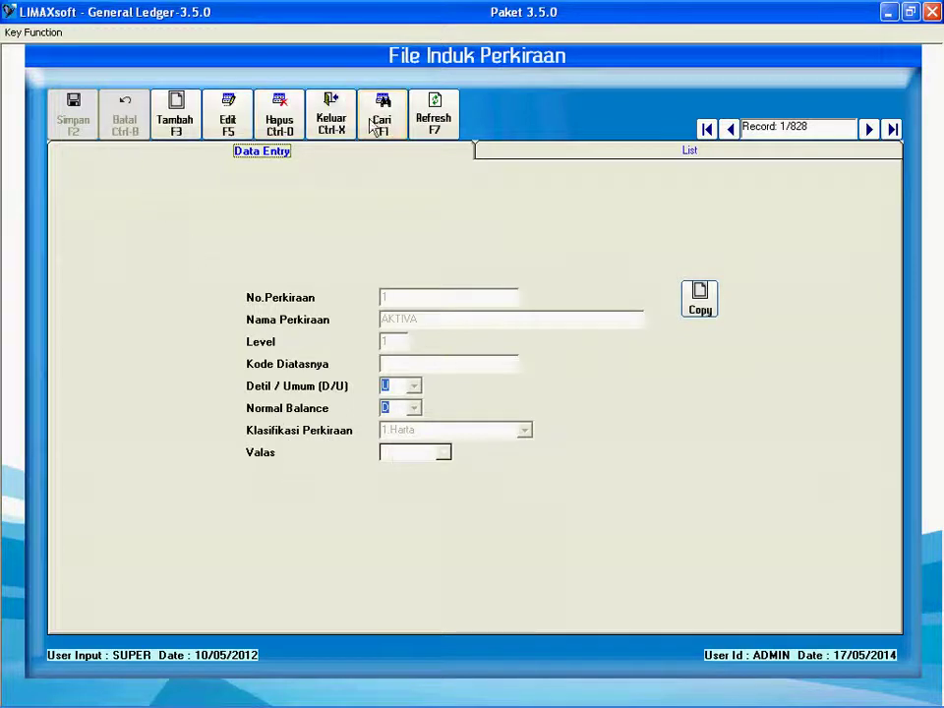
pyautogui.click(336, 120)
pyautogui.click(8, 11)
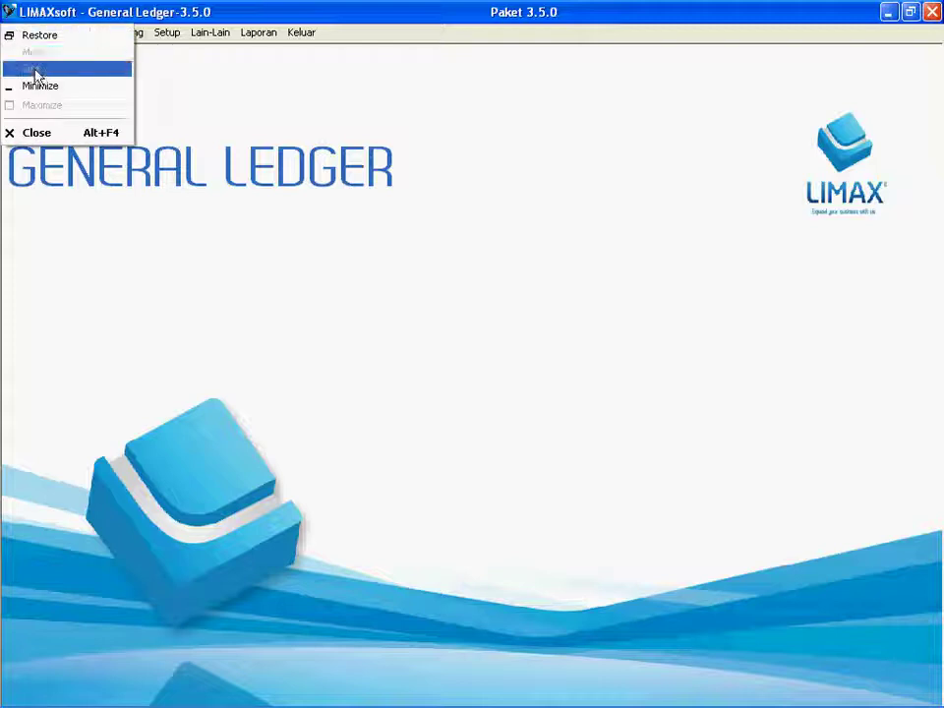
pyautogui.press('Escape')
# Step: Open the Jurnal Berulang recurring journal master file, review all columns of its journal details, and close it
pyautogui.click(14, 33)
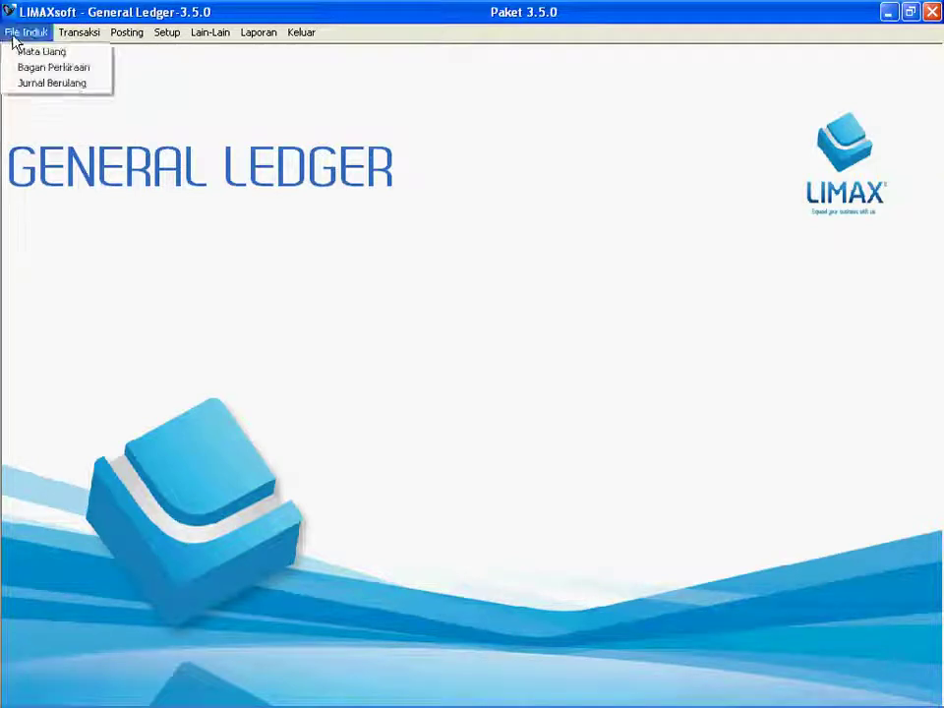
pyautogui.click(49, 84)
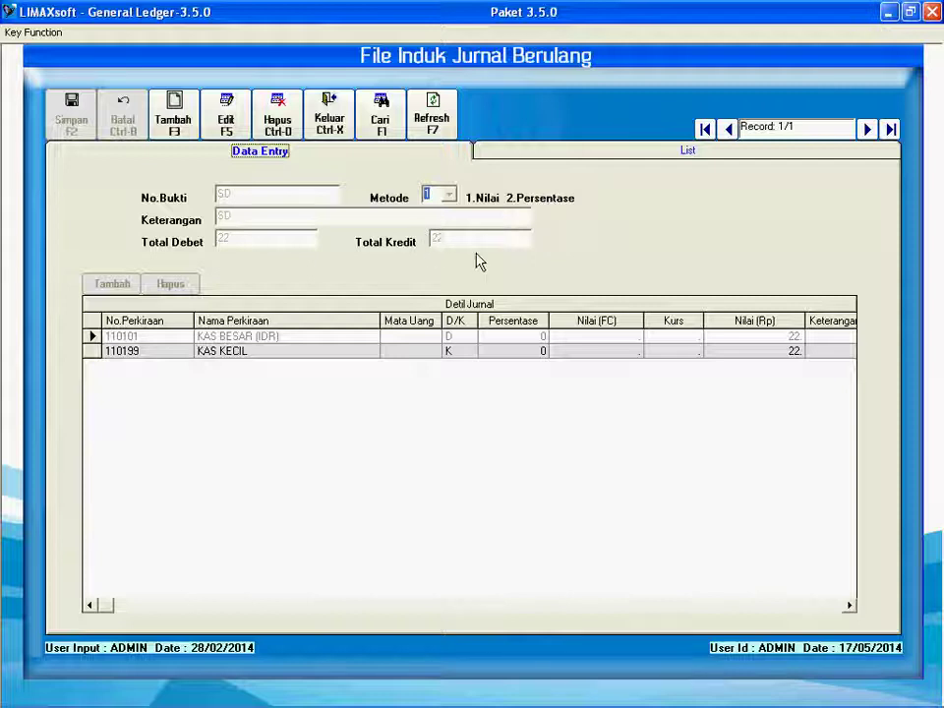
pyautogui.click(850, 606)
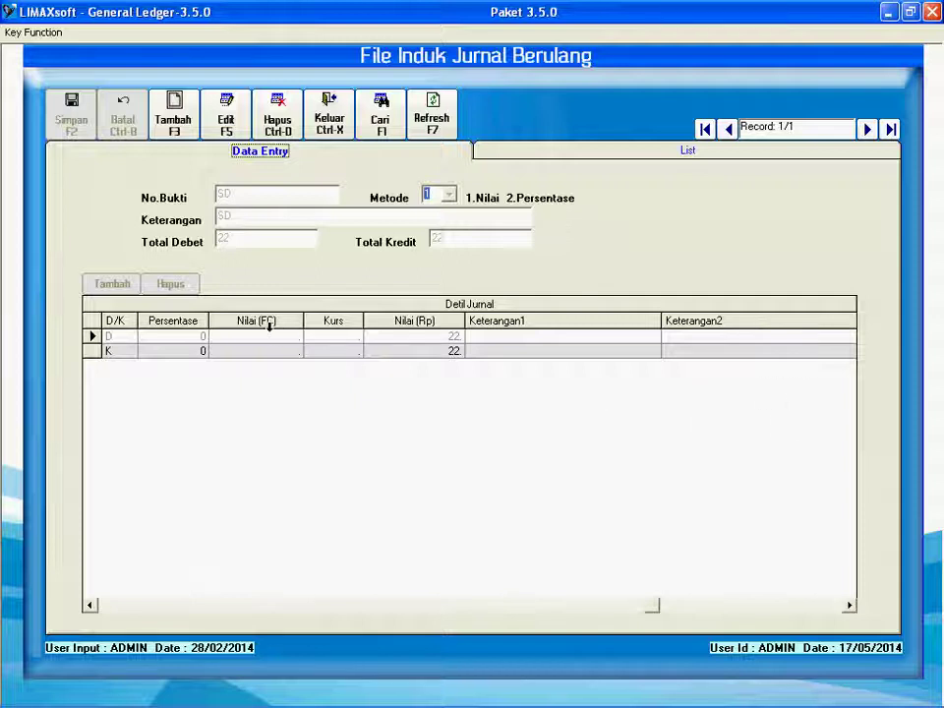
pyautogui.click(316, 129)
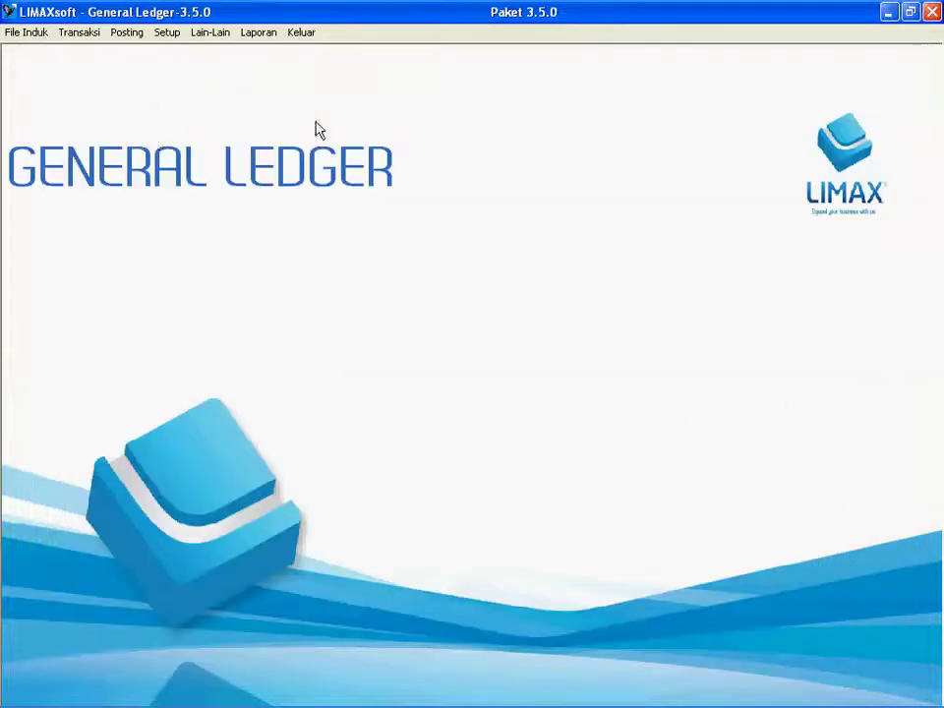
# Step: Open the Memorial transactions, preview the printed memo voucher for ASBF, and close both the preview and the form
pyautogui.click(30, 33)
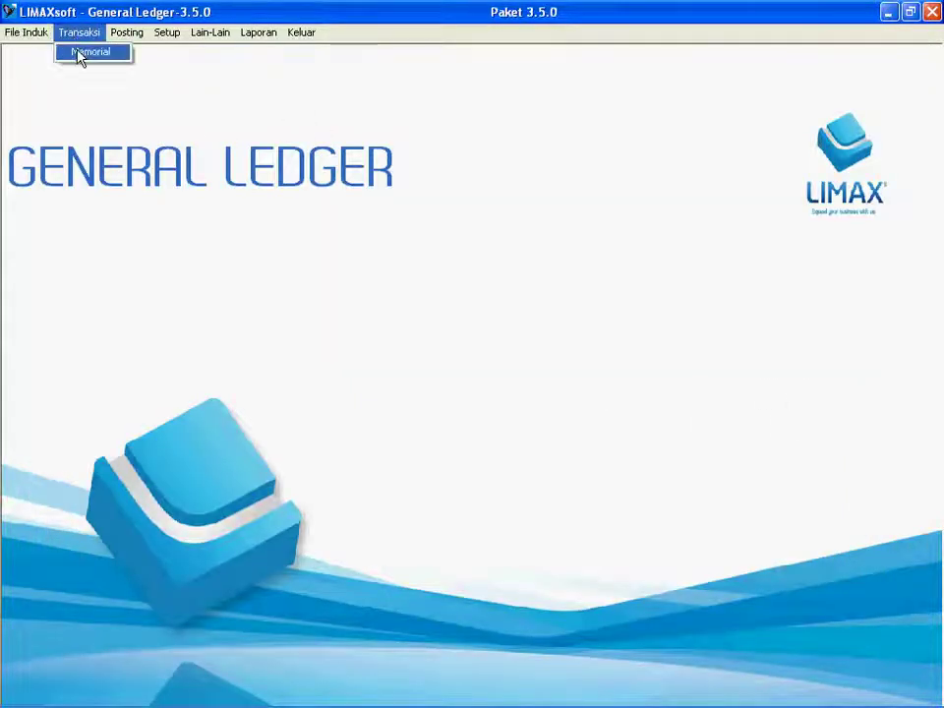
pyautogui.click(79, 53)
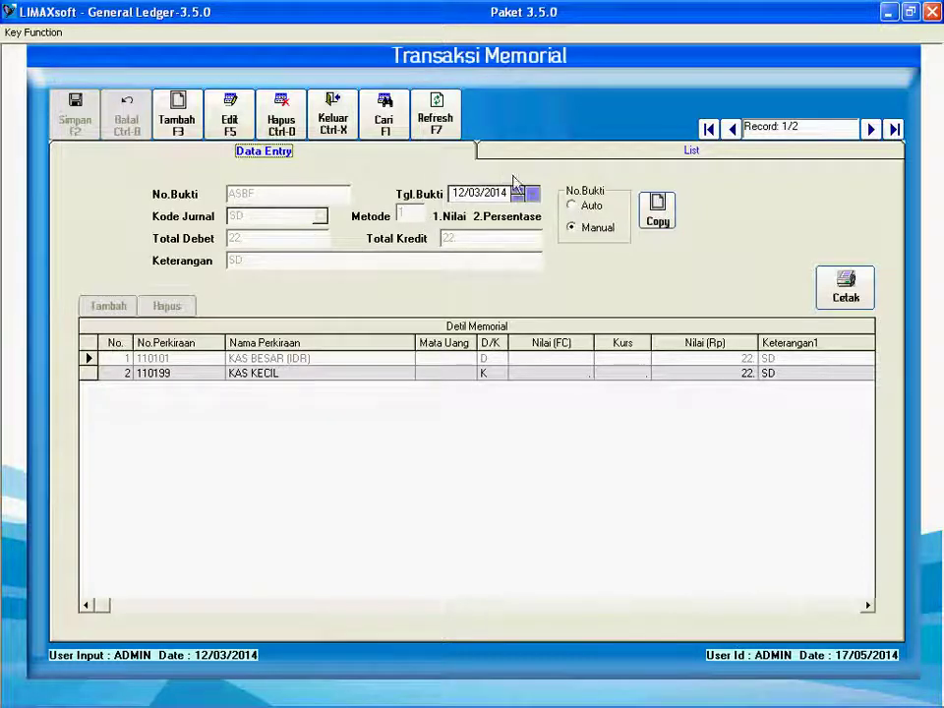
pyautogui.click(862, 293)
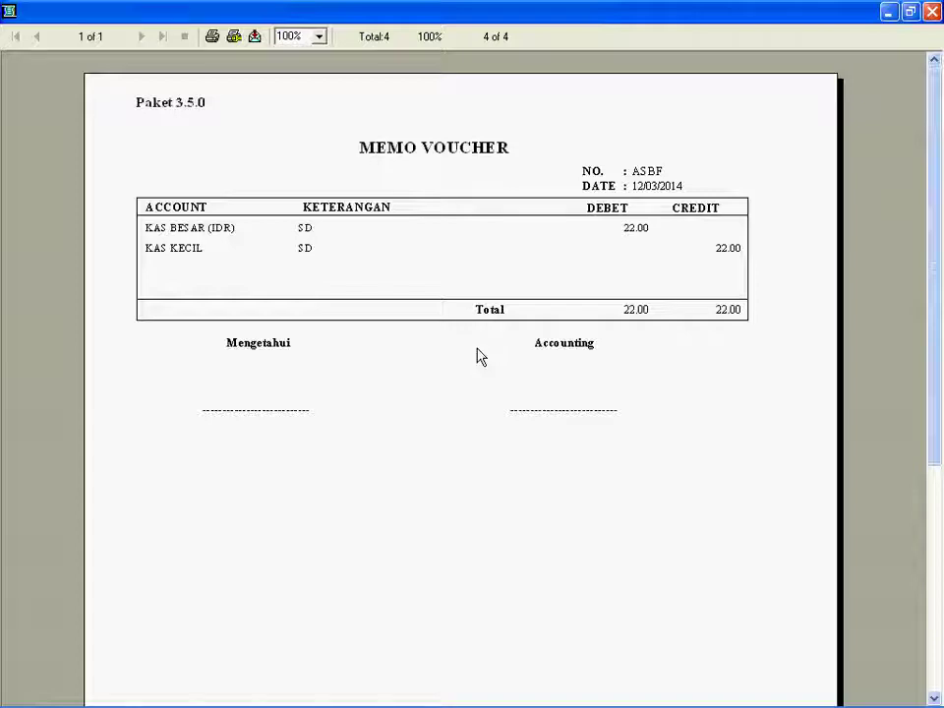
pyautogui.click(931, 11)
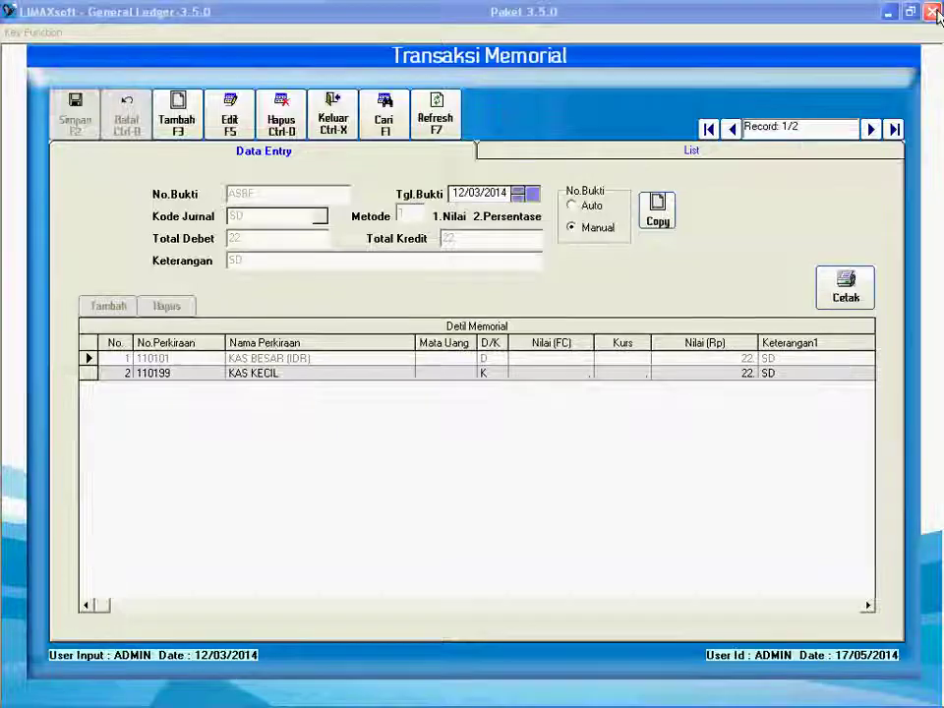
pyautogui.click(329, 120)
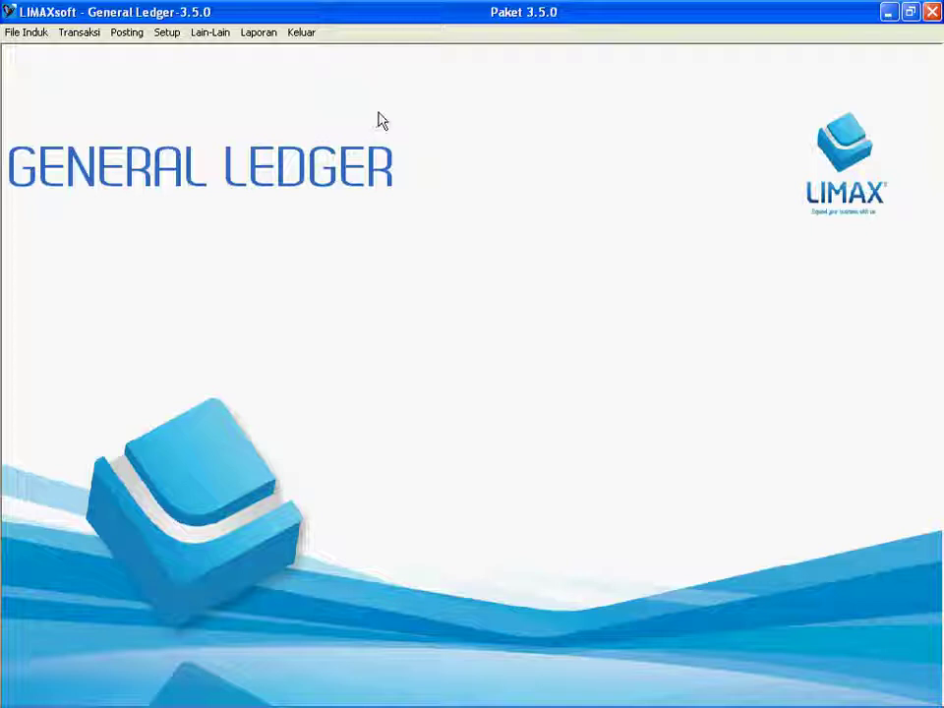
# Step: Post the general ledger for the period 31/12/2013 to 31/01/2014
pyautogui.click(125, 36)
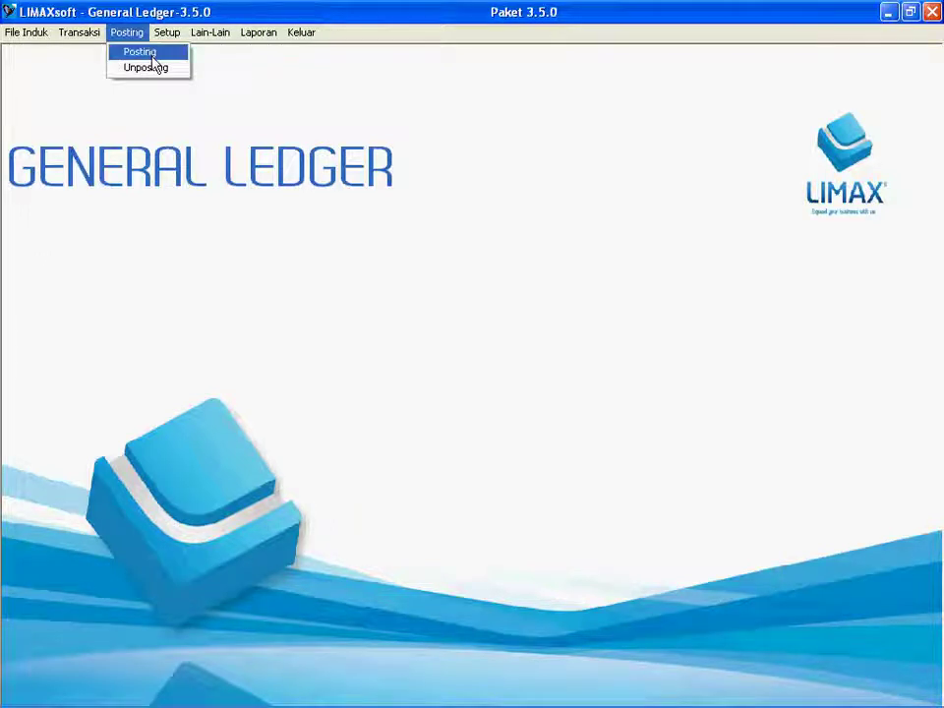
pyautogui.click(140, 51)
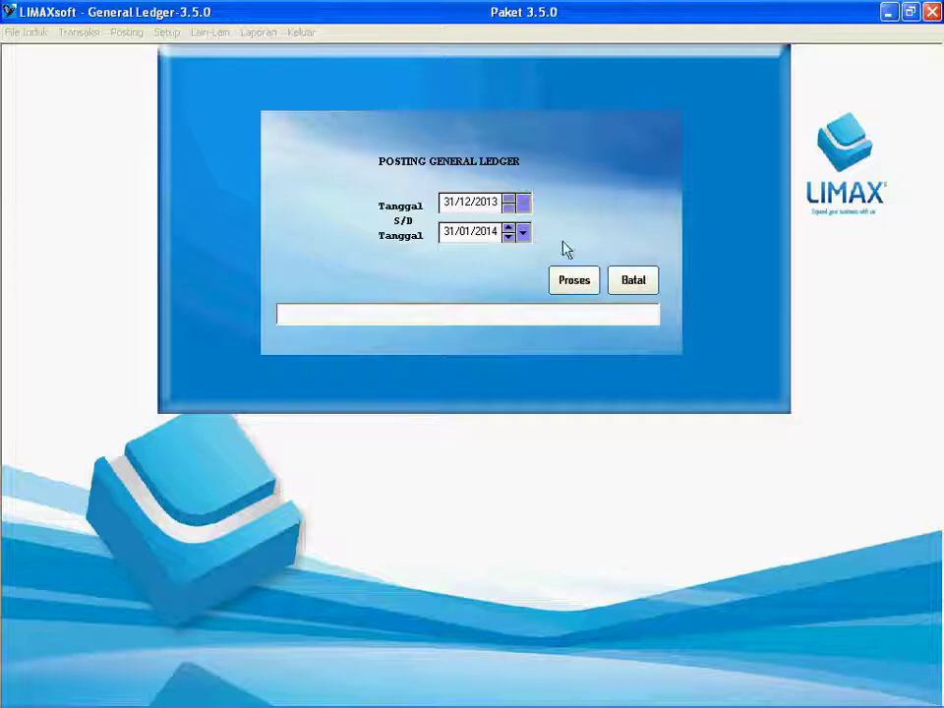
pyautogui.click(573, 283)
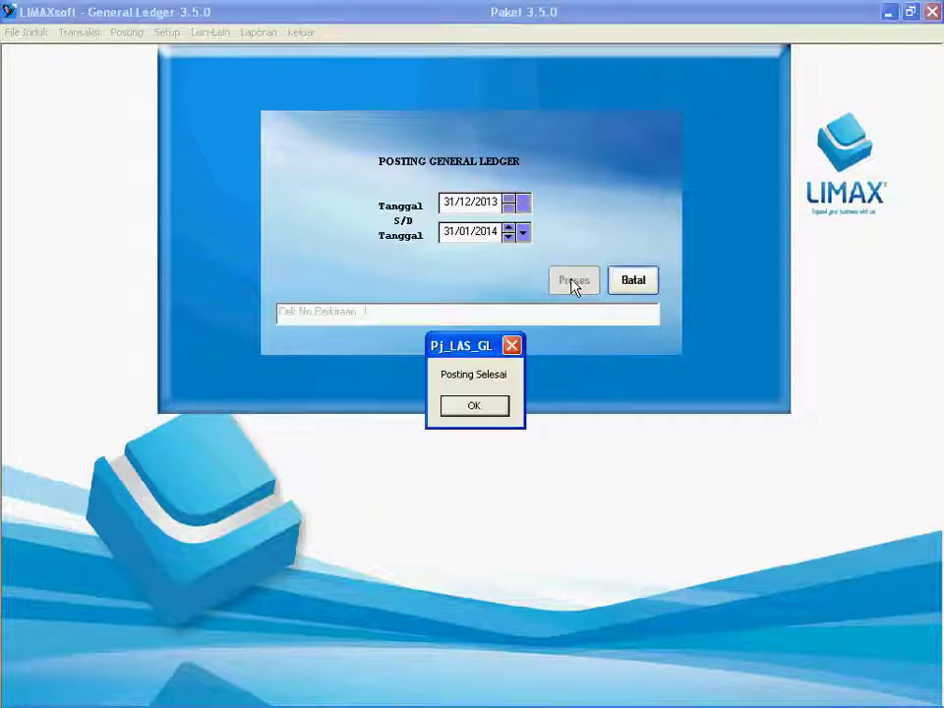
pyautogui.click(475, 405)
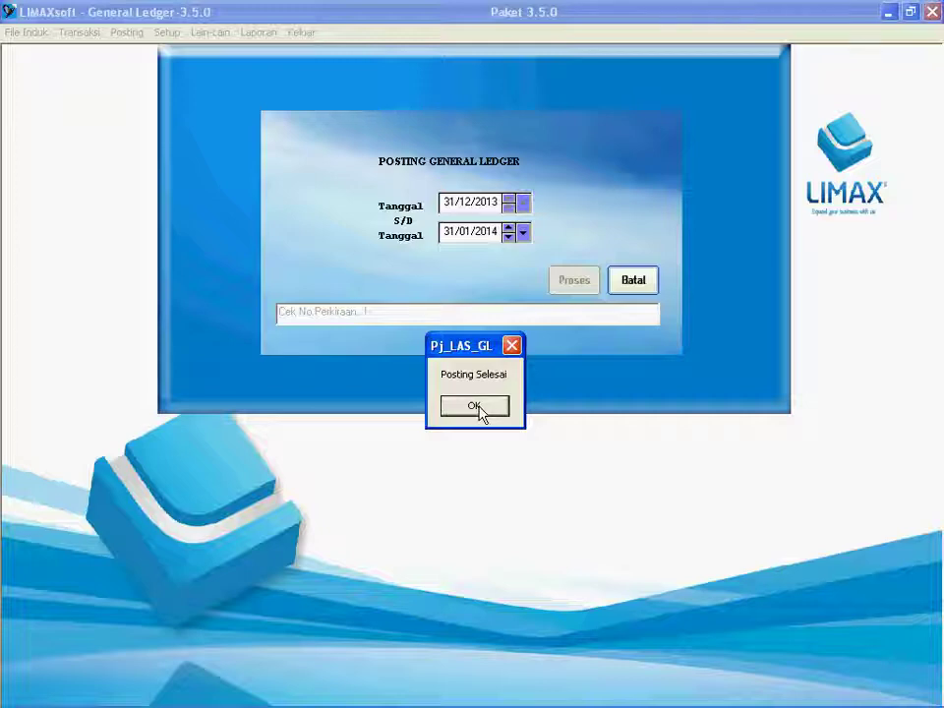
pyautogui.click(476, 406)
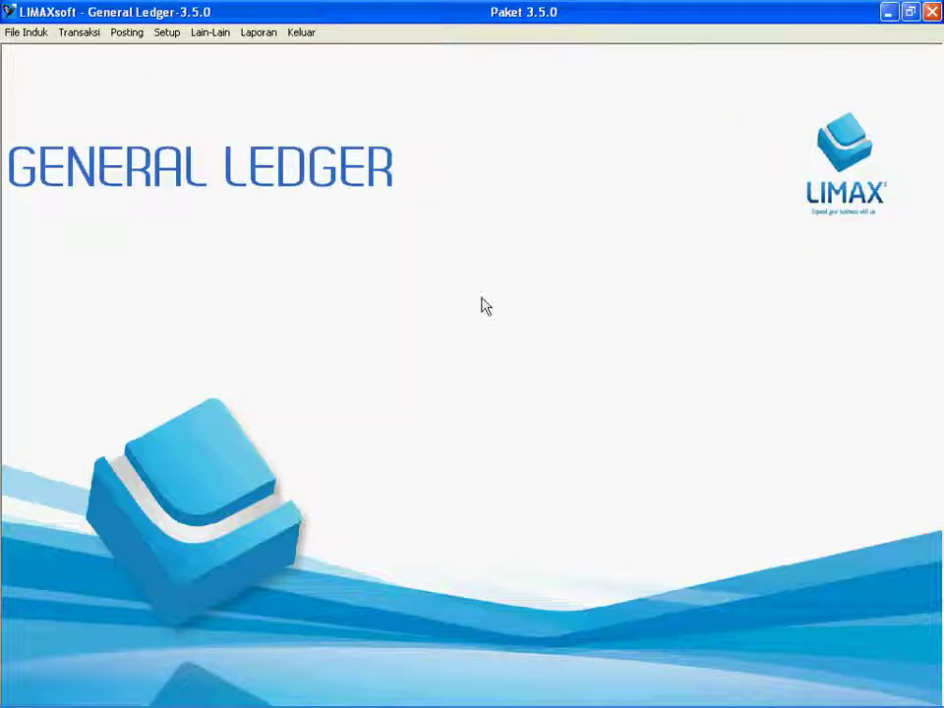
# Step: Open the general ledger unposting form, review its date range, and leave without processing it
pyautogui.click(127, 32)
pyautogui.click(144, 68)
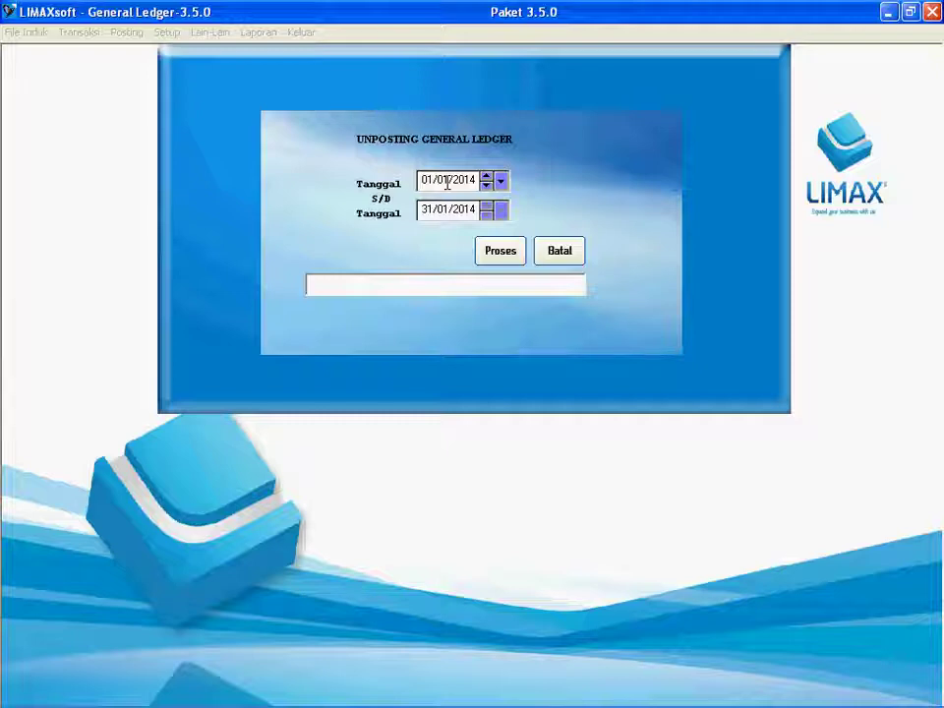
pyautogui.click(575, 260)
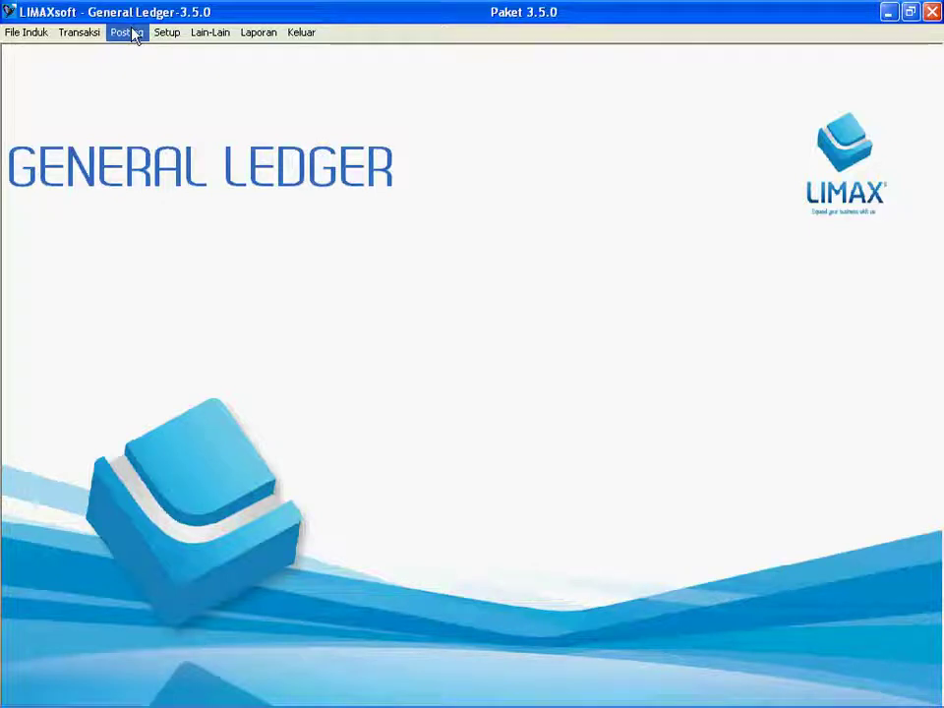
# Step: Open the Umum general setup, review the cut-off date, inventory method and company details, and close it
pyautogui.click(165, 37)
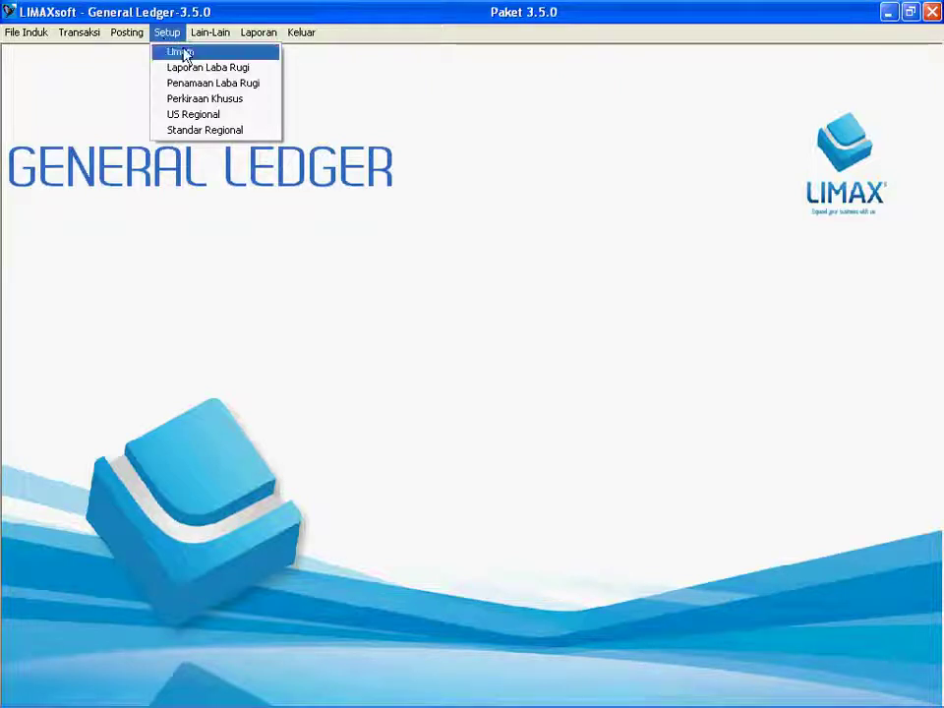
pyautogui.click(183, 54)
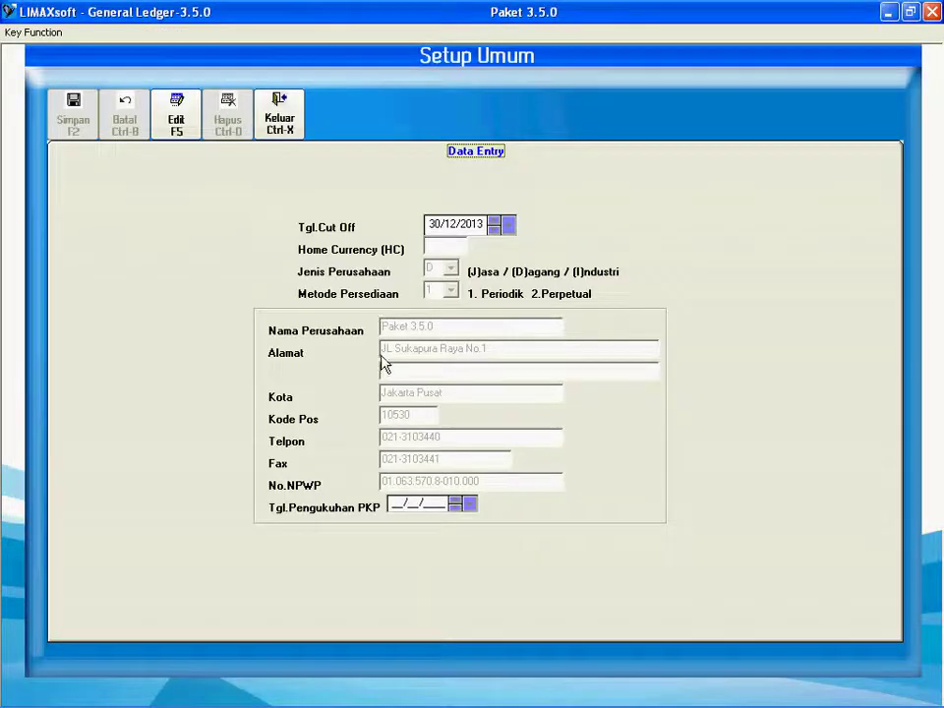
pyautogui.click(277, 120)
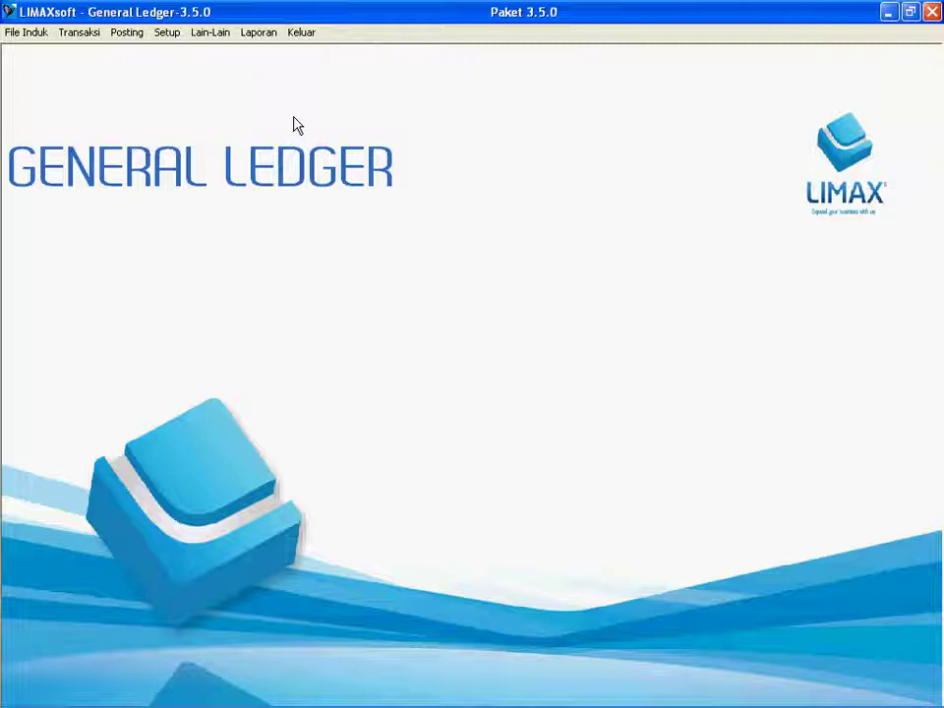
# Step: Open the Saldo Awal form and review the opening balances of the accounts
pyautogui.click(161, 39)
pyautogui.moveTo(206, 37)
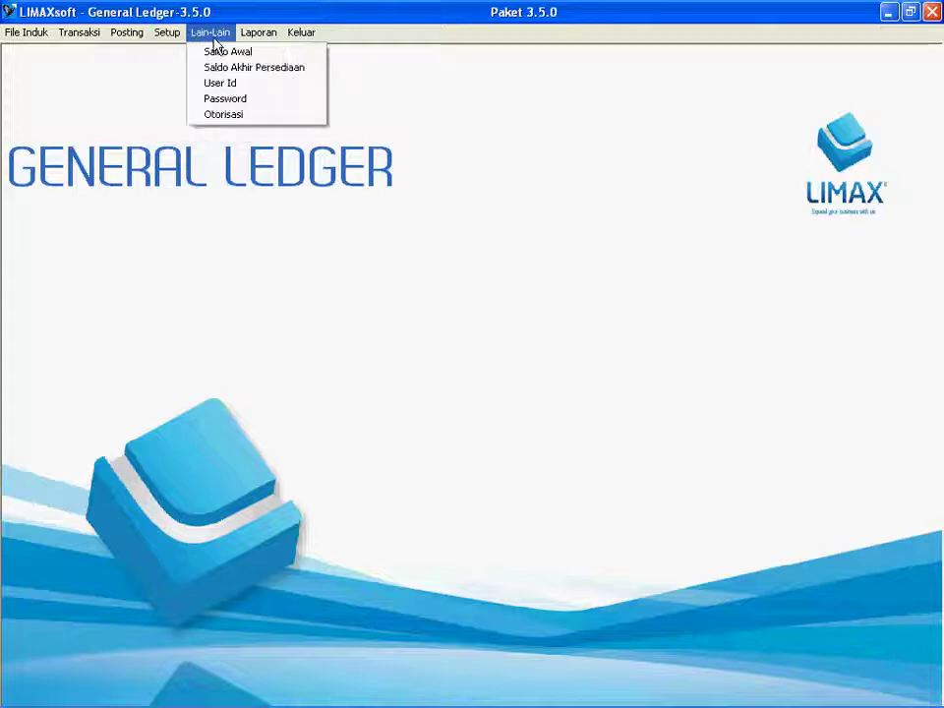
pyautogui.click(229, 54)
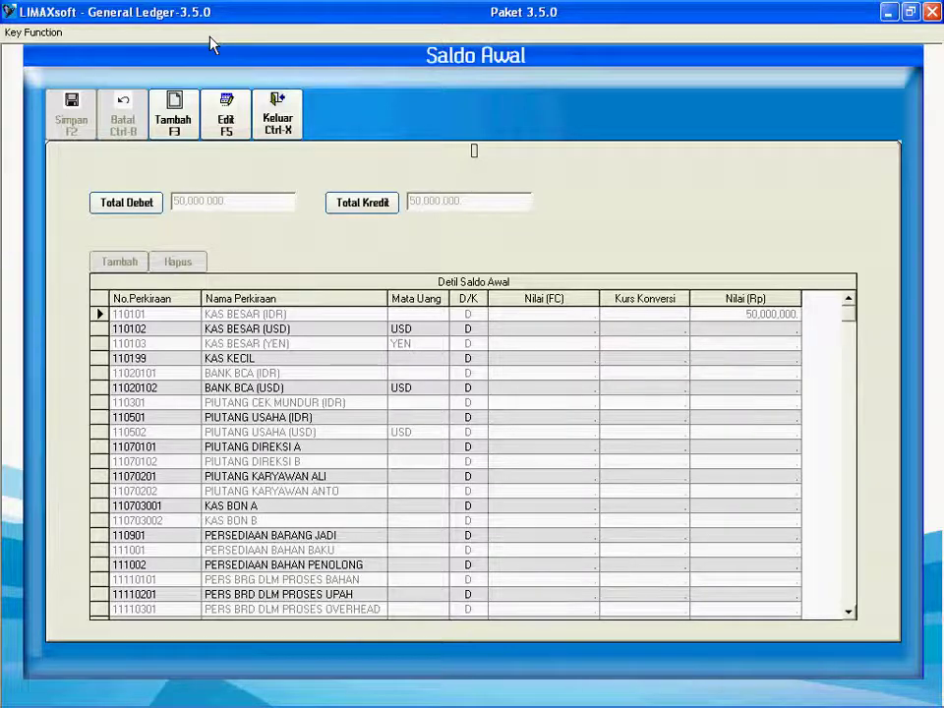
# Step: Leave the Saldo Awal form, open the User Id form, review its data entry and list of registered users, and close it
pyautogui.click(277, 117)
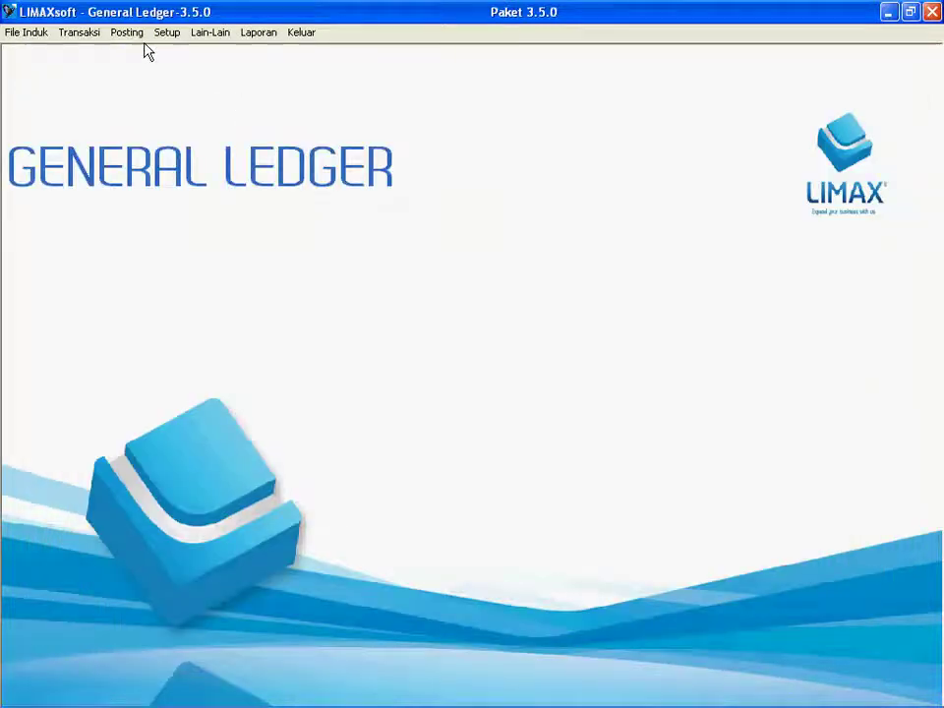
pyautogui.click(254, 34)
pyautogui.moveTo(208, 35)
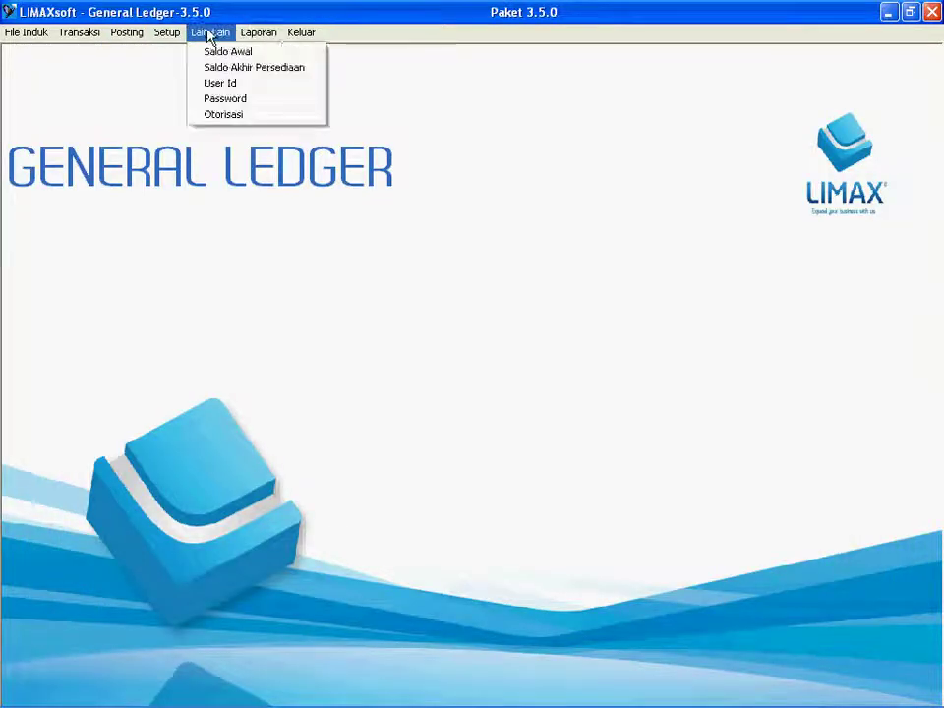
pyautogui.click(222, 84)
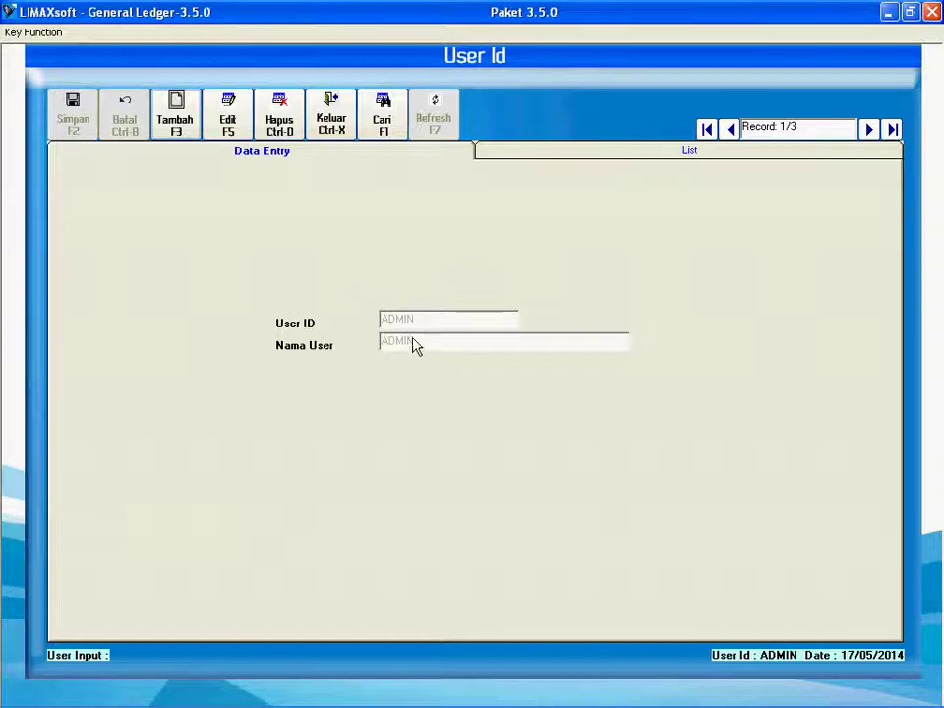
pyautogui.click(530, 153)
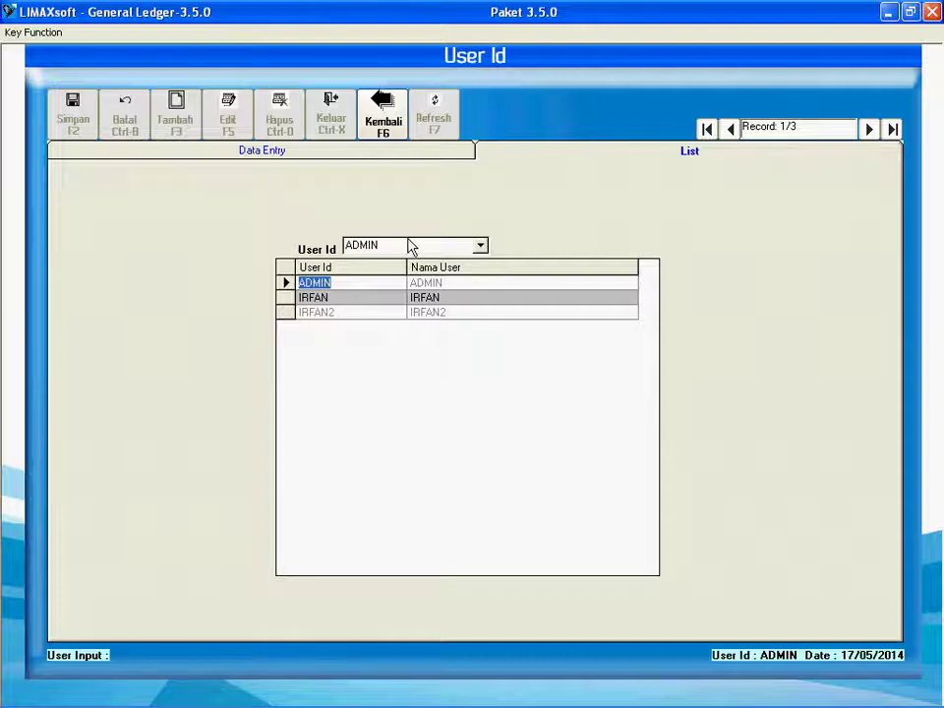
pyautogui.click(385, 134)
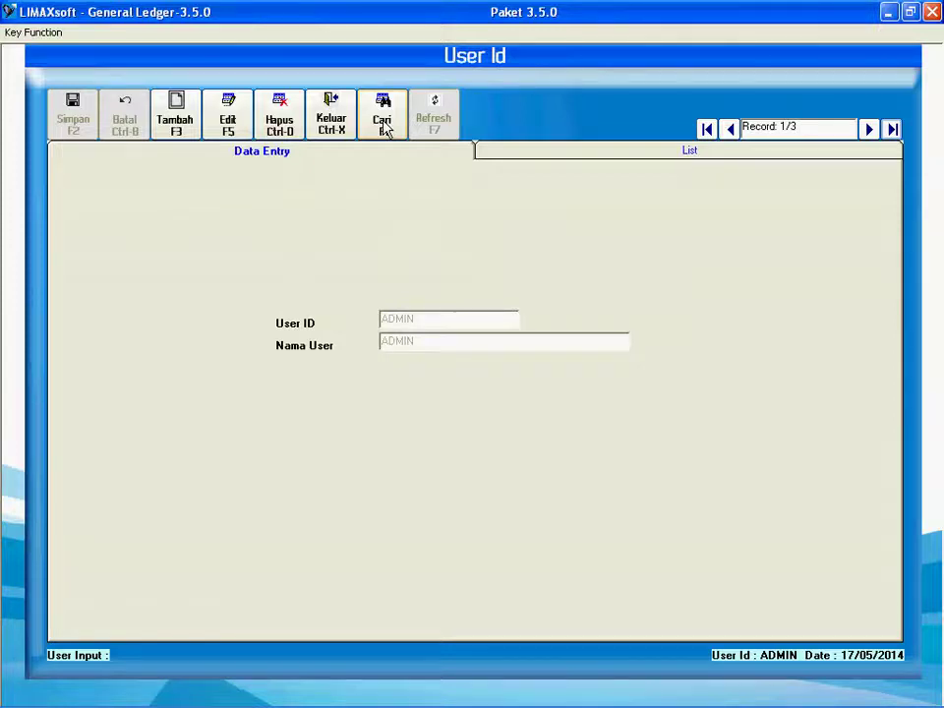
pyautogui.click(509, 158)
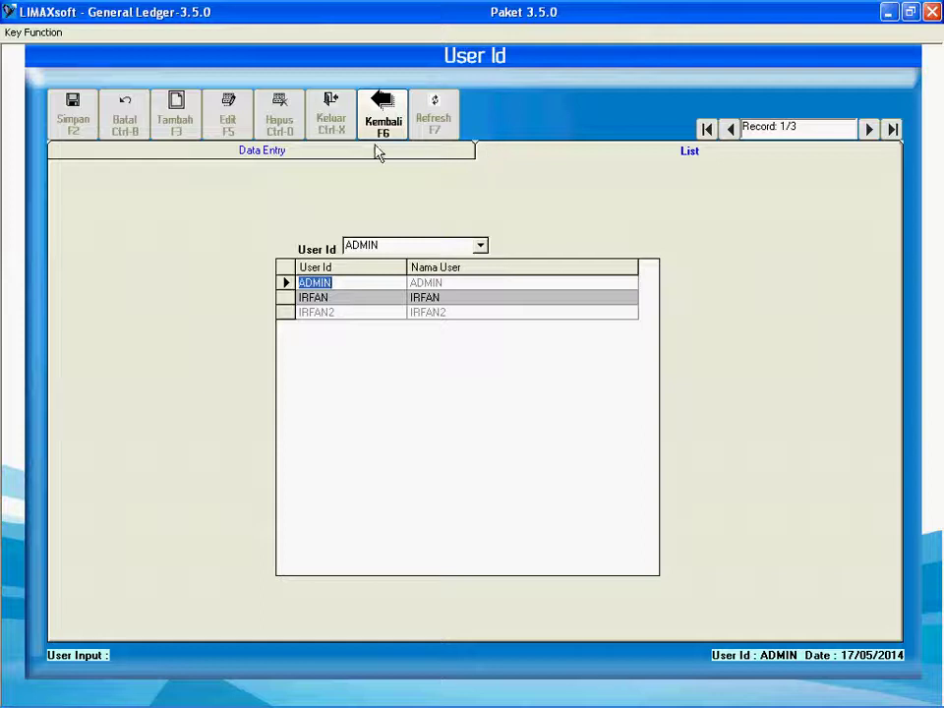
pyautogui.click(385, 122)
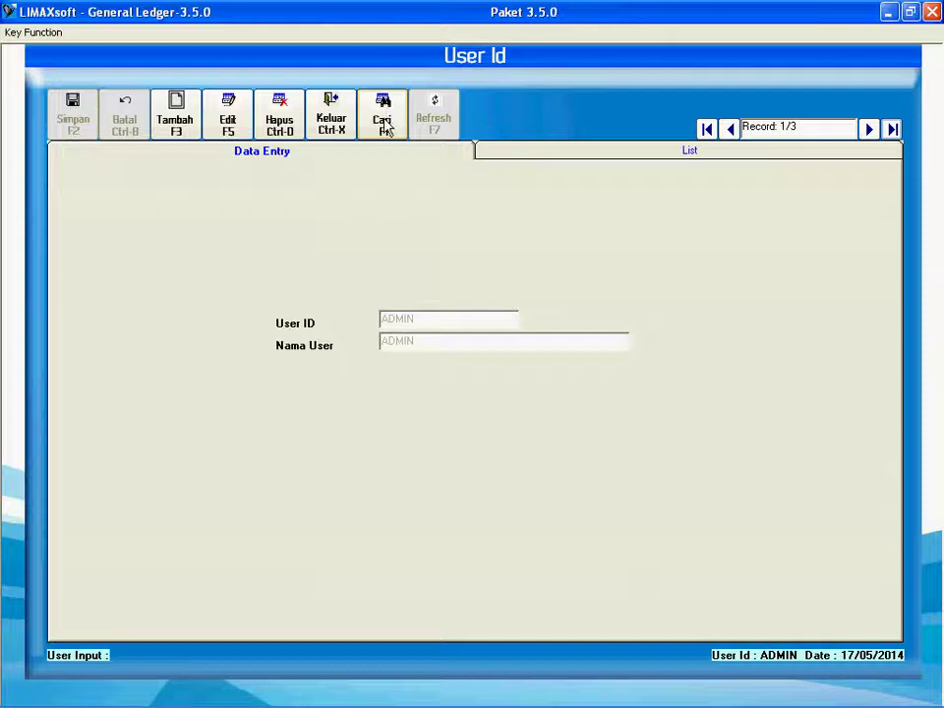
pyautogui.click(333, 118)
# Step: Open the Otorisasi User form, review the ADMIN user's module and menu permissions for Accounting, and close it
pyautogui.click(217, 34)
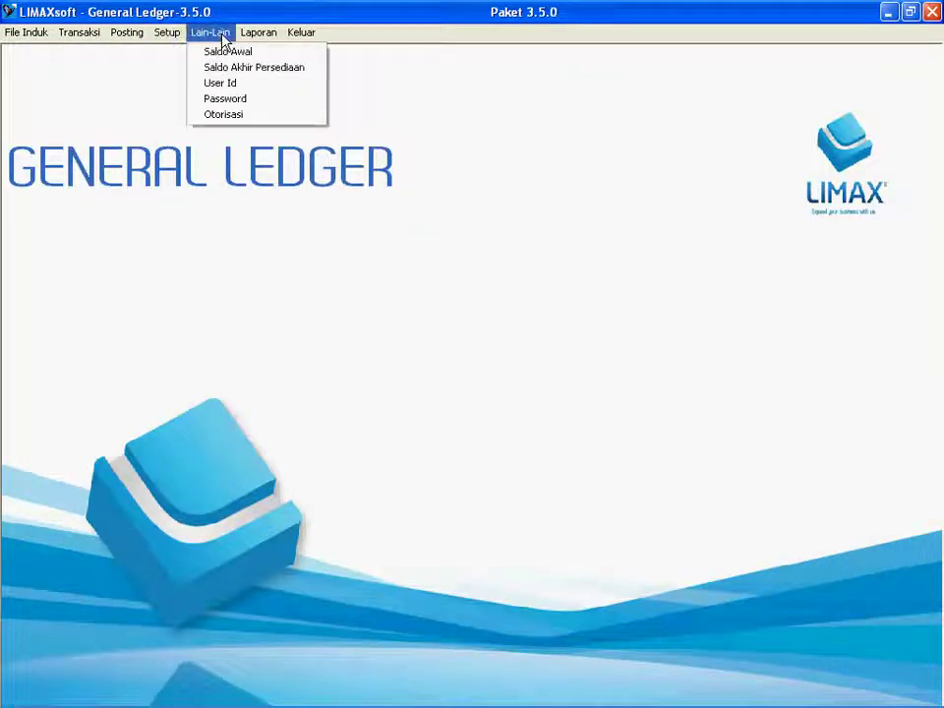
pyautogui.click(218, 115)
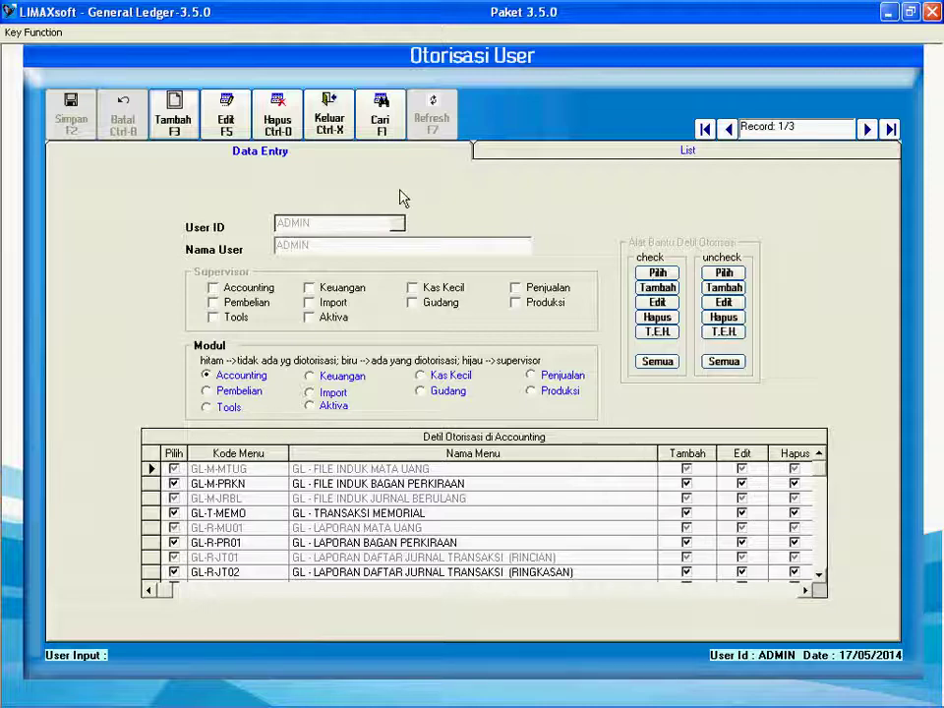
pyautogui.click(332, 115)
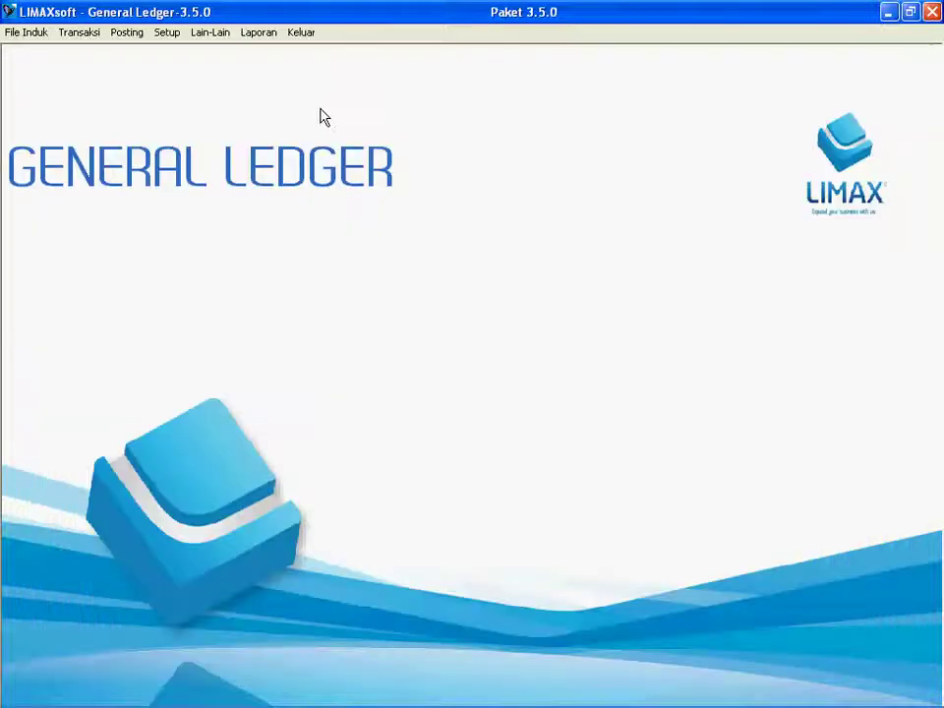
# Step: Generate the Neraca report as of 17/05/2014 with zero values shown, review its assets, liabilities and equity, and close it
pyautogui.click(260, 33)
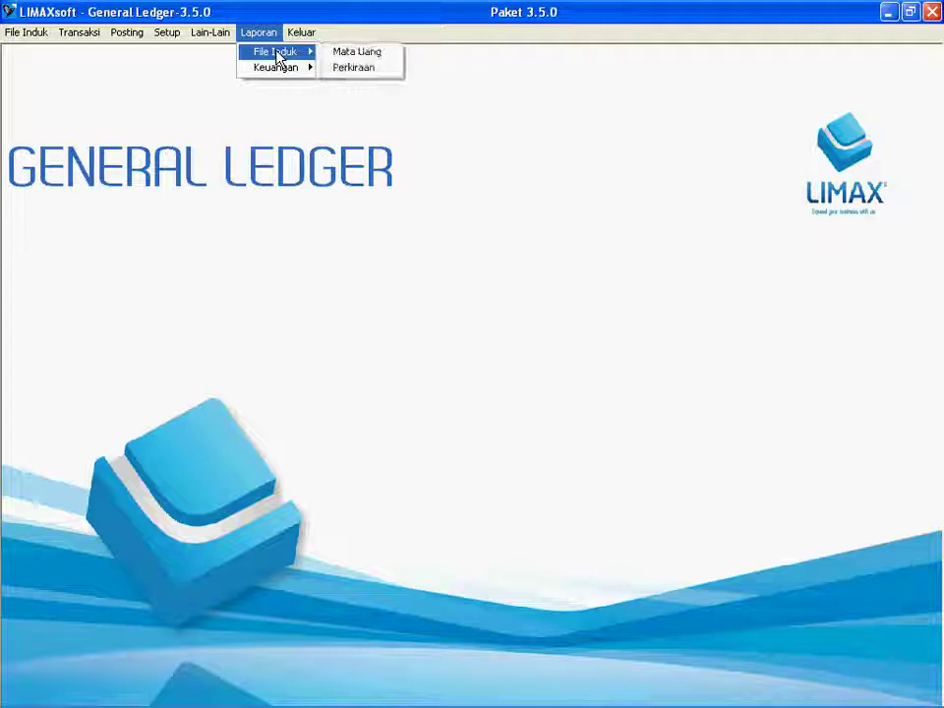
pyautogui.moveTo(308, 78)
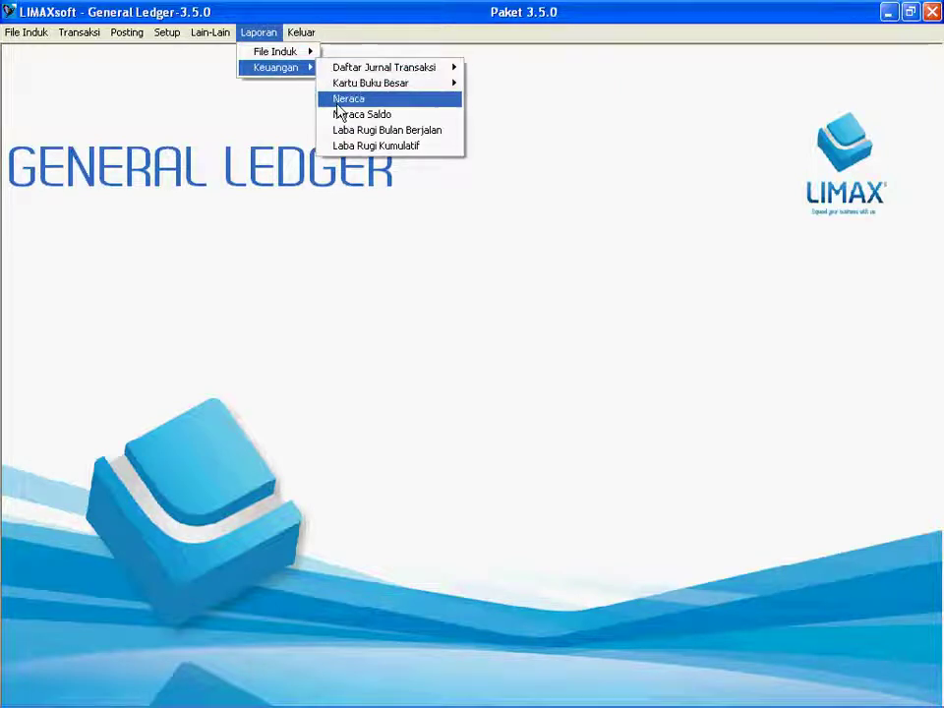
pyautogui.click(340, 102)
pyautogui.click(541, 315)
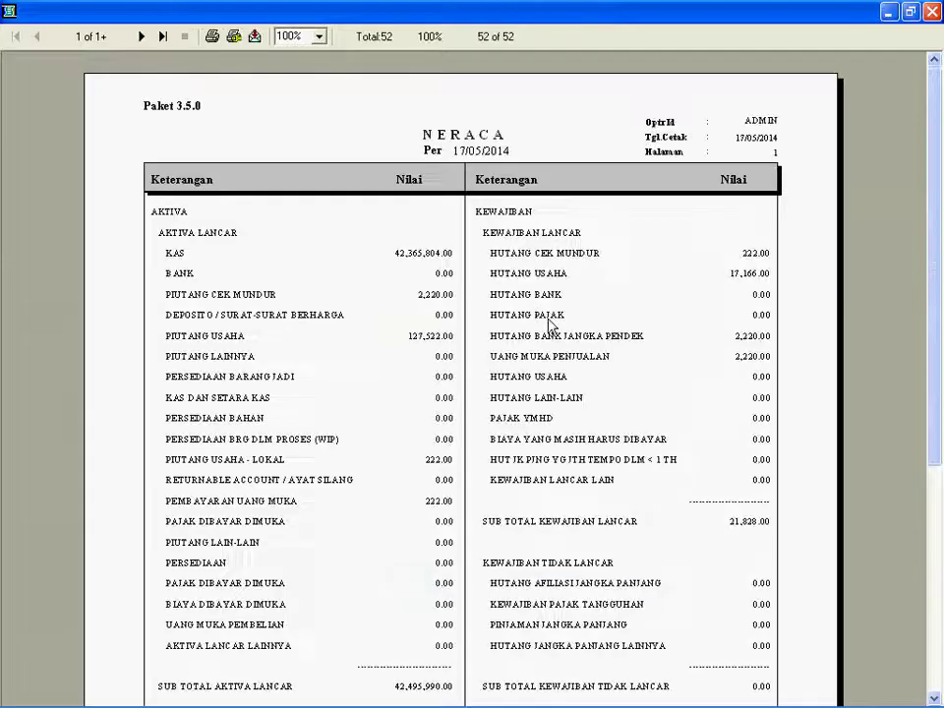
pyautogui.scroll(-5, 940, 293)
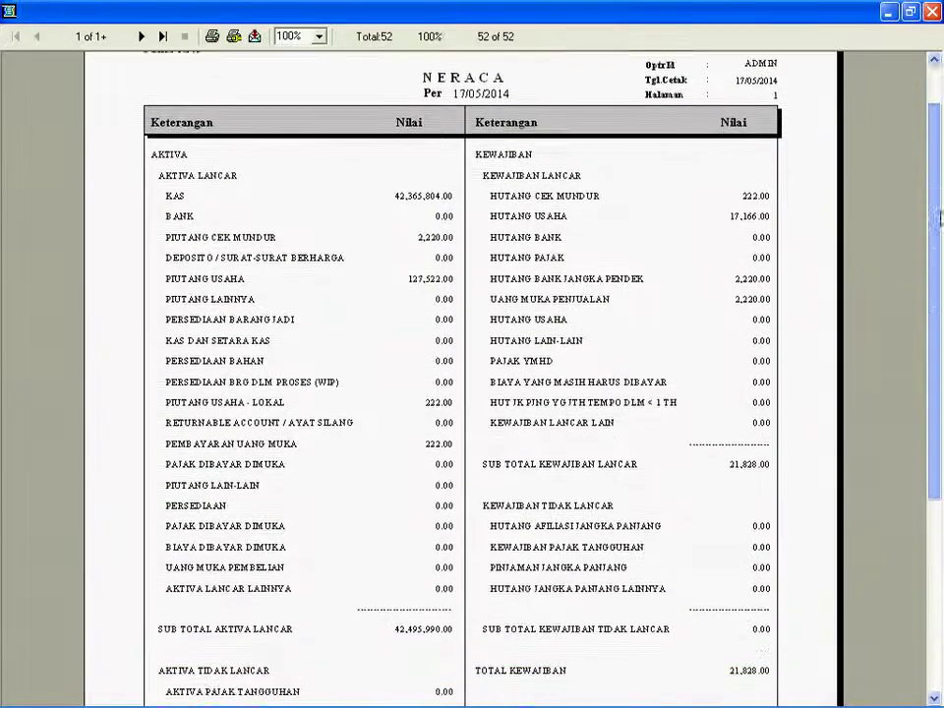
pyautogui.scroll(-5, 939, 293)
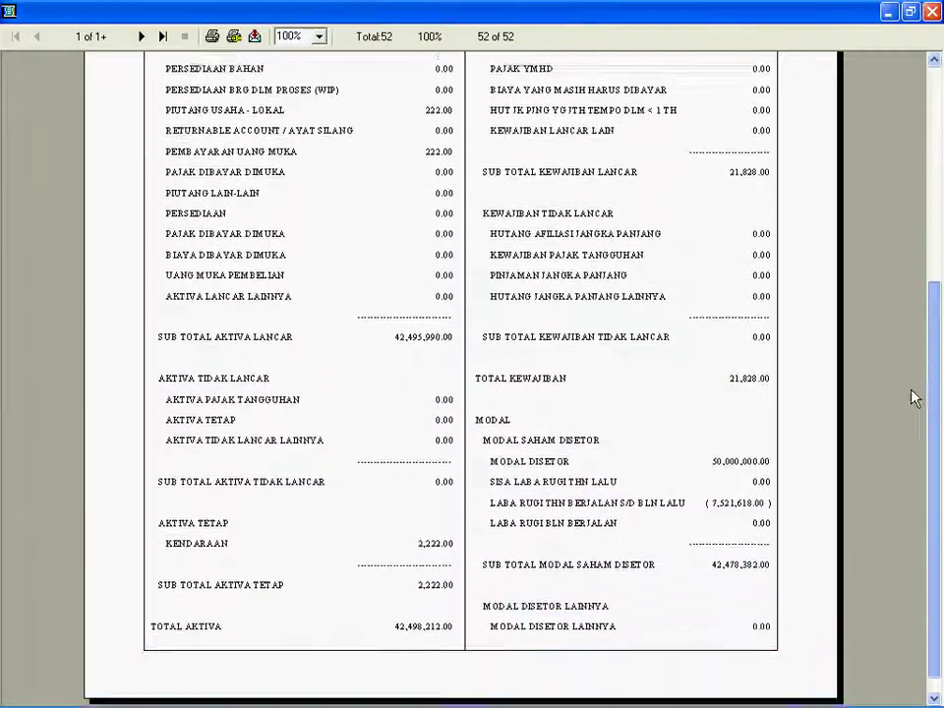
pyautogui.scroll(10, 915, 394)
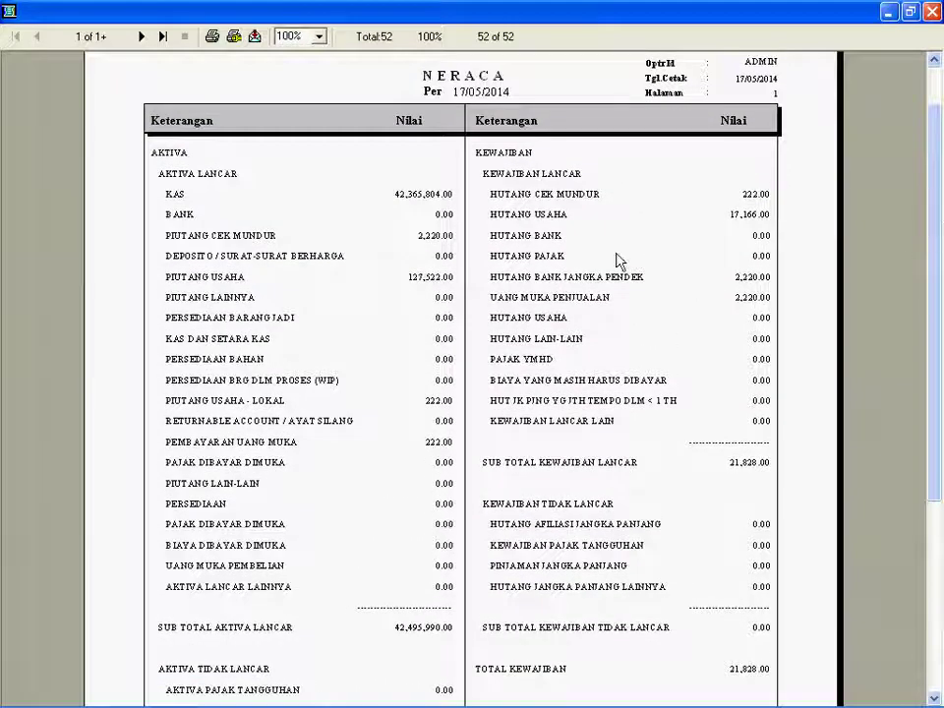
pyautogui.click(932, 11)
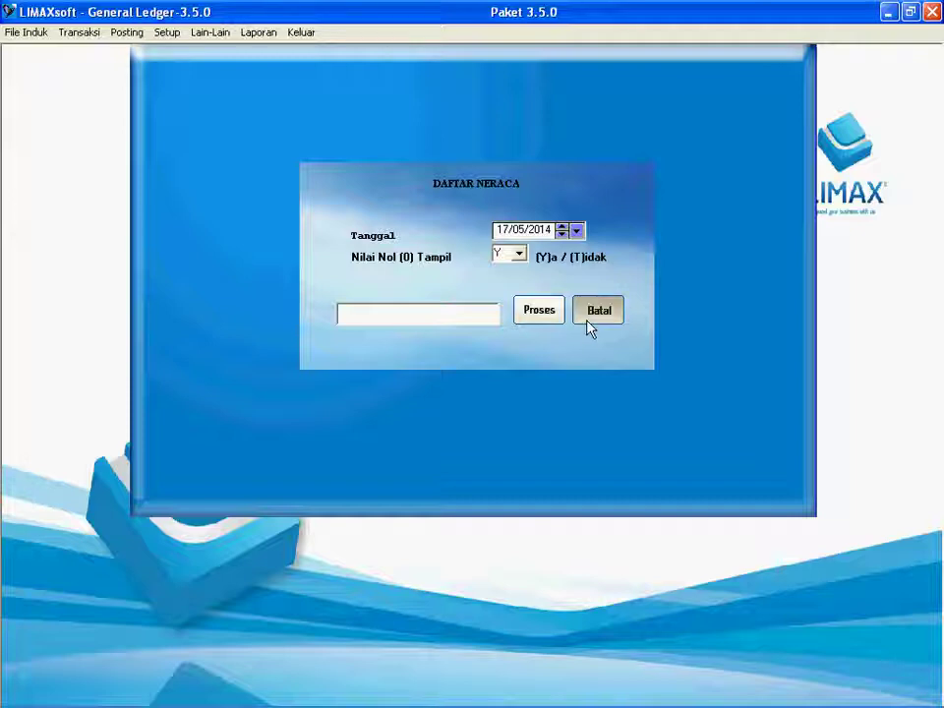
pyautogui.click(588, 319)
# Step: Generate the Neraca Saldo report for 17/05/2014 to 17/05/2014, view it at 75% zoom, and close it
pyautogui.click(254, 36)
pyautogui.moveTo(270, 71)
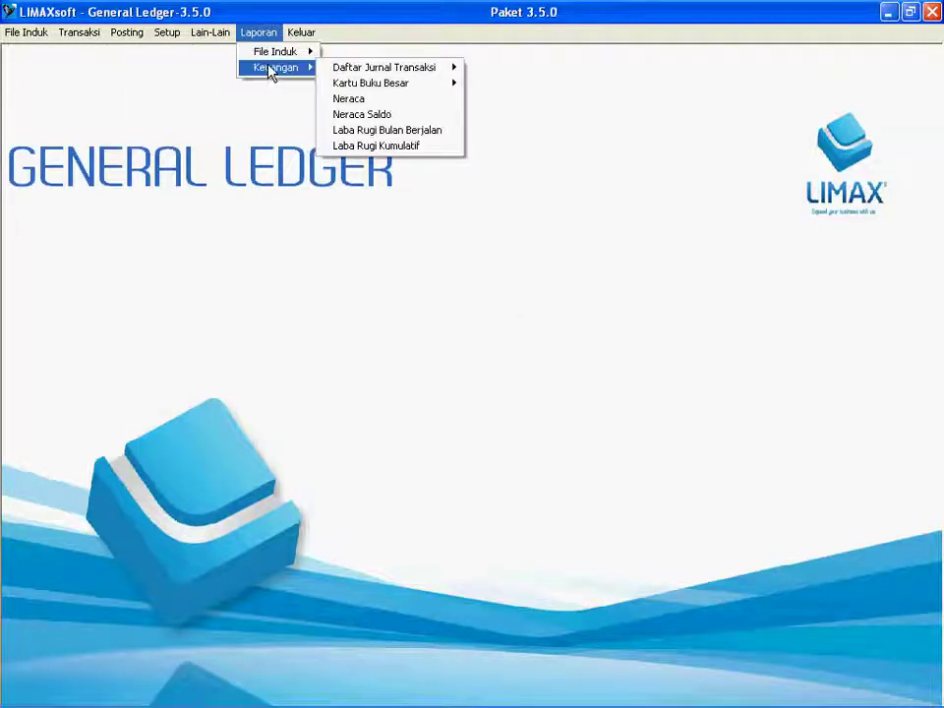
pyautogui.click(351, 116)
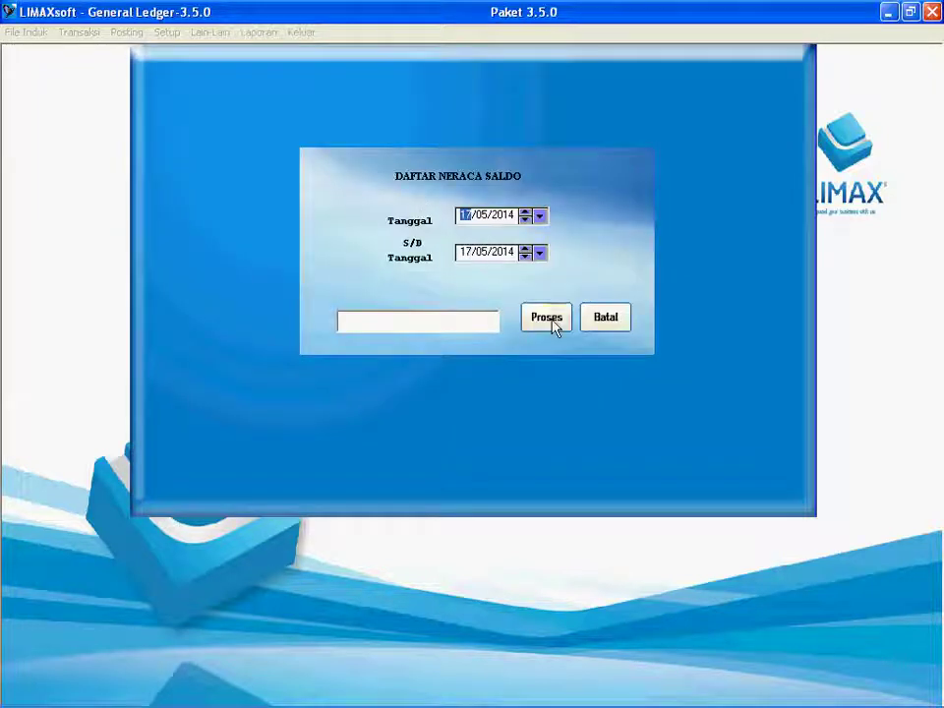
pyautogui.click(549, 322)
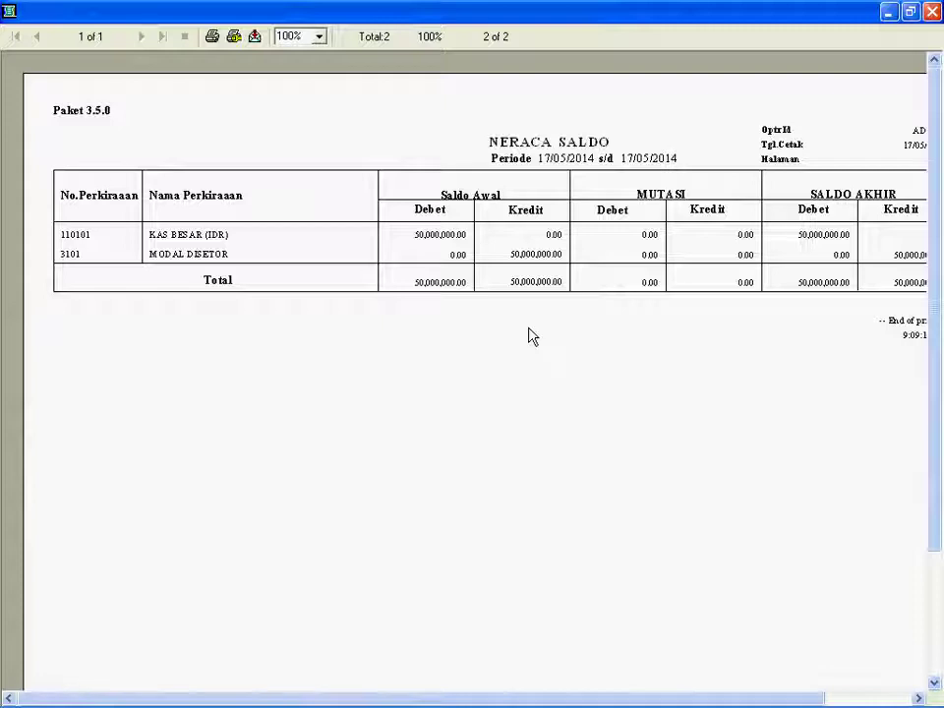
pyautogui.click(319, 37)
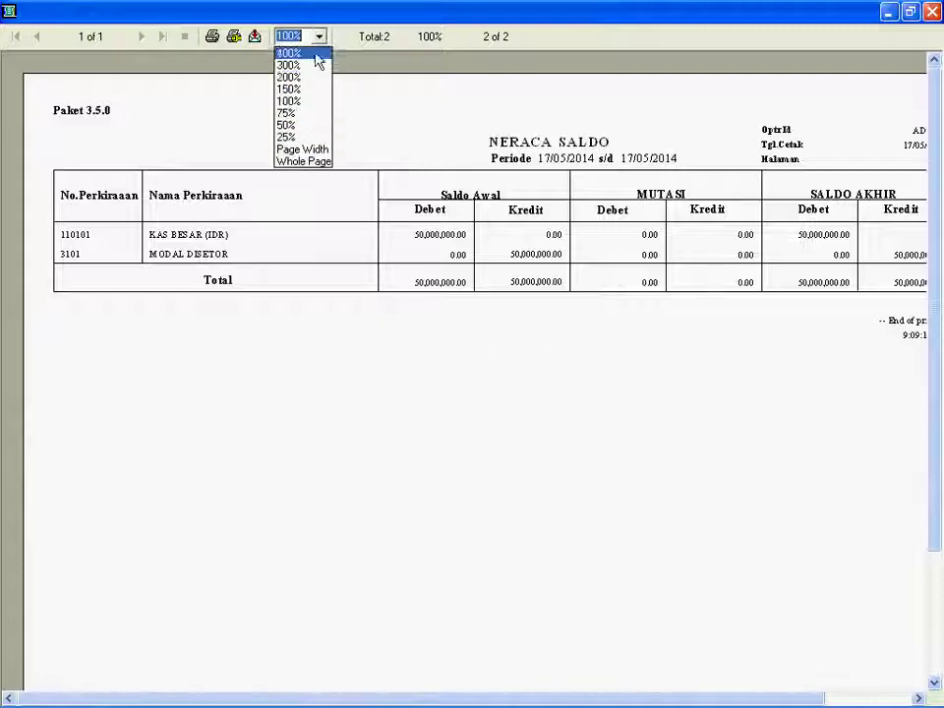
pyautogui.click(287, 113)
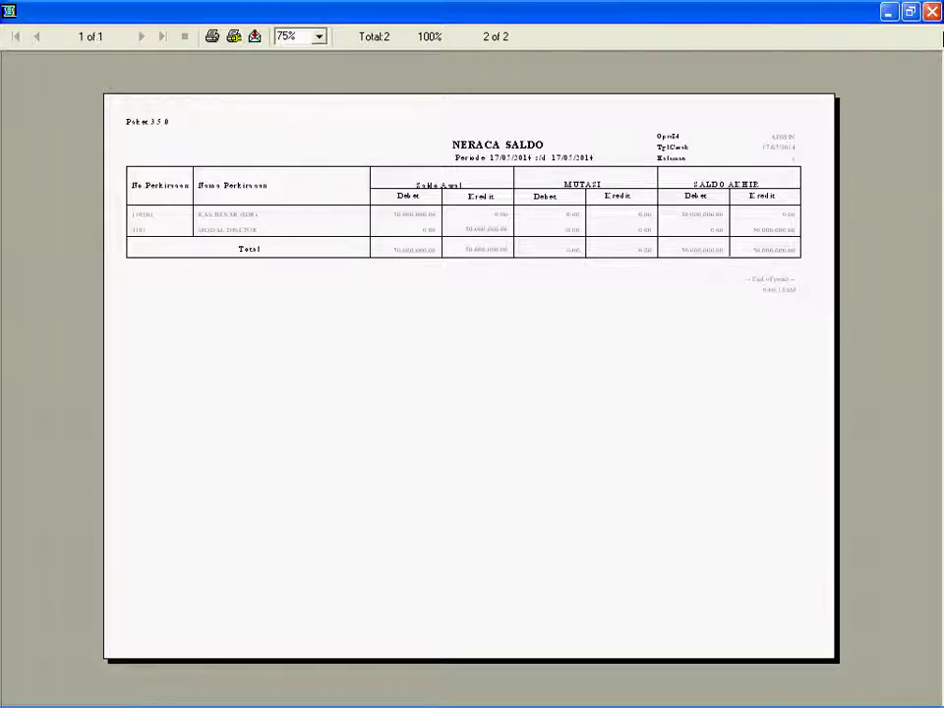
pyautogui.click(932, 12)
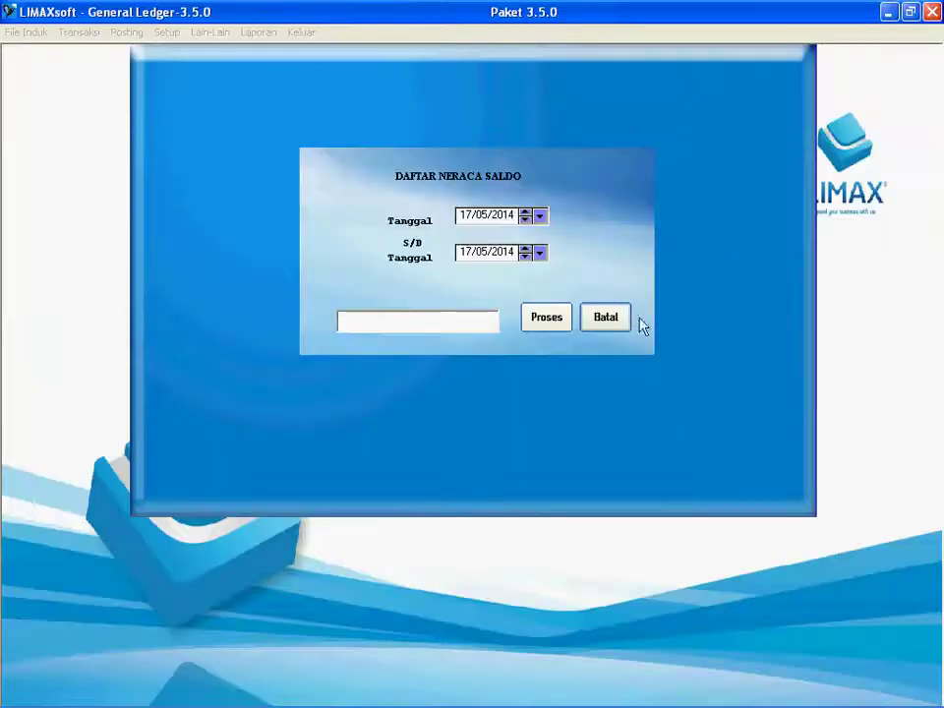
pyautogui.click(603, 321)
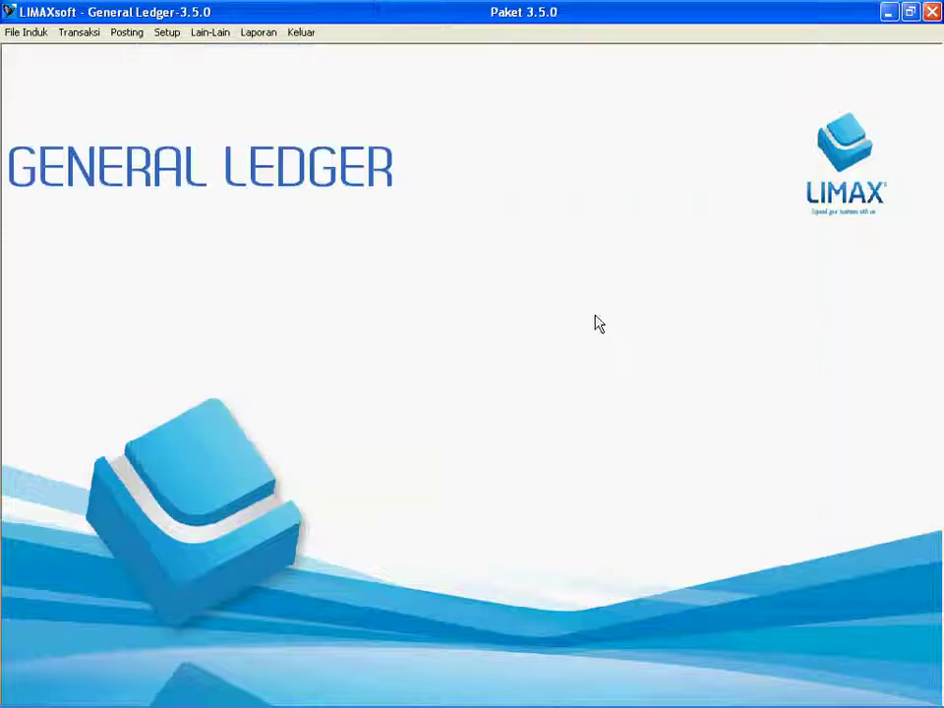
# Step: Browse the available Keuangan financial reports
pyautogui.click(208, 33)
pyautogui.moveTo(247, 38)
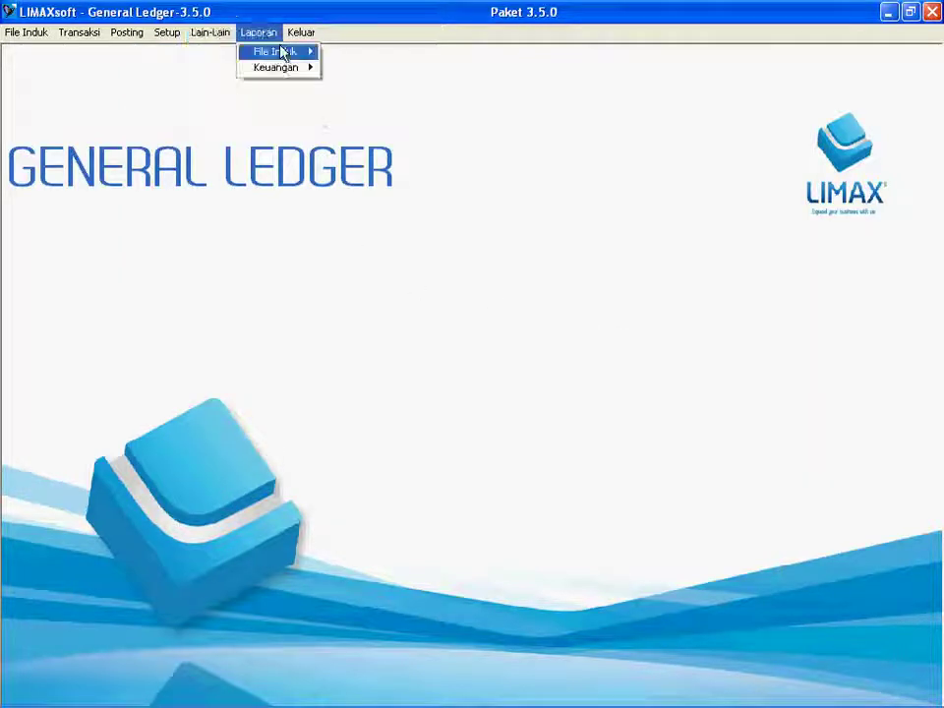
pyautogui.moveTo(289, 71)
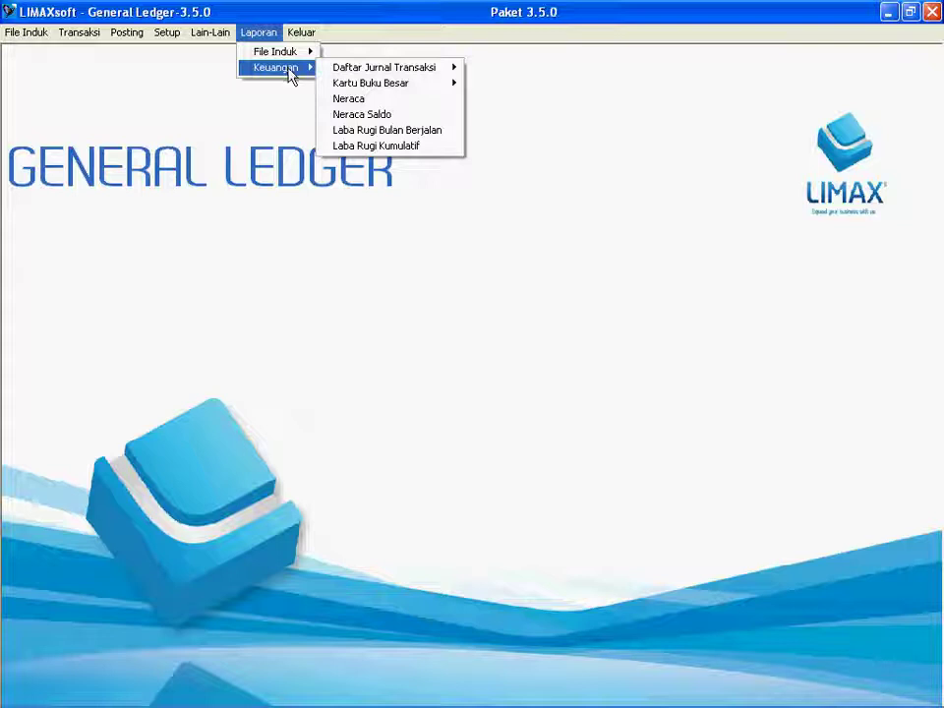